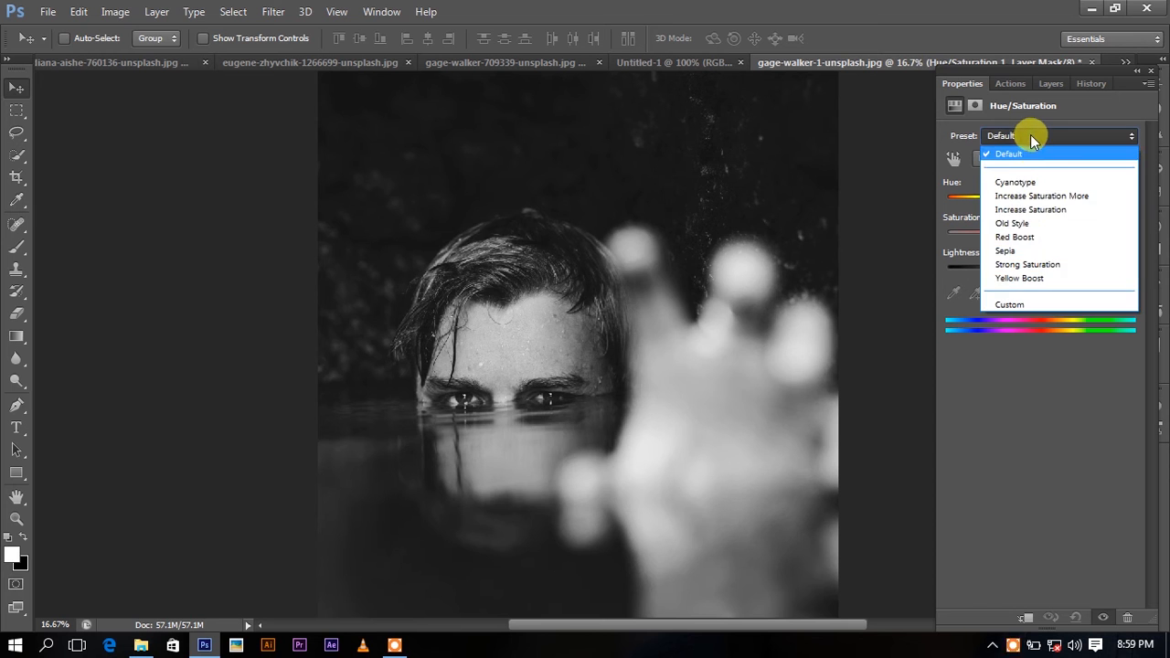
Apply the Sepia preset to the Hue/Saturation adjustment and set its saturation to 56
click(1030, 245)
drag(1023, 236, 1042, 240)
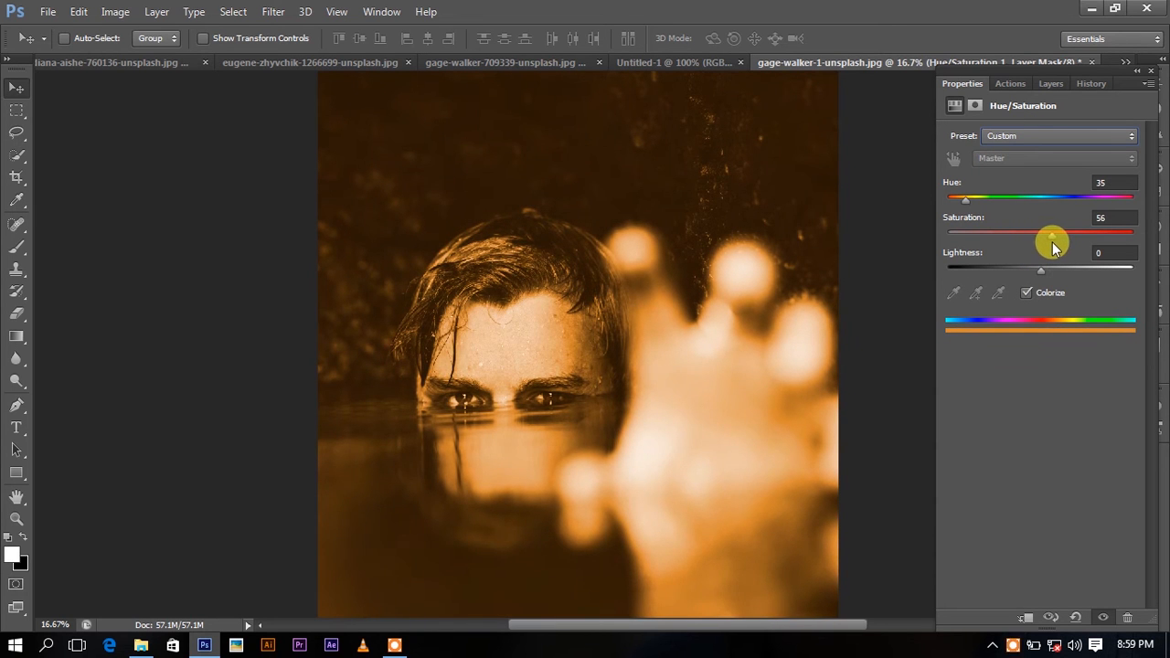
click(1052, 84)
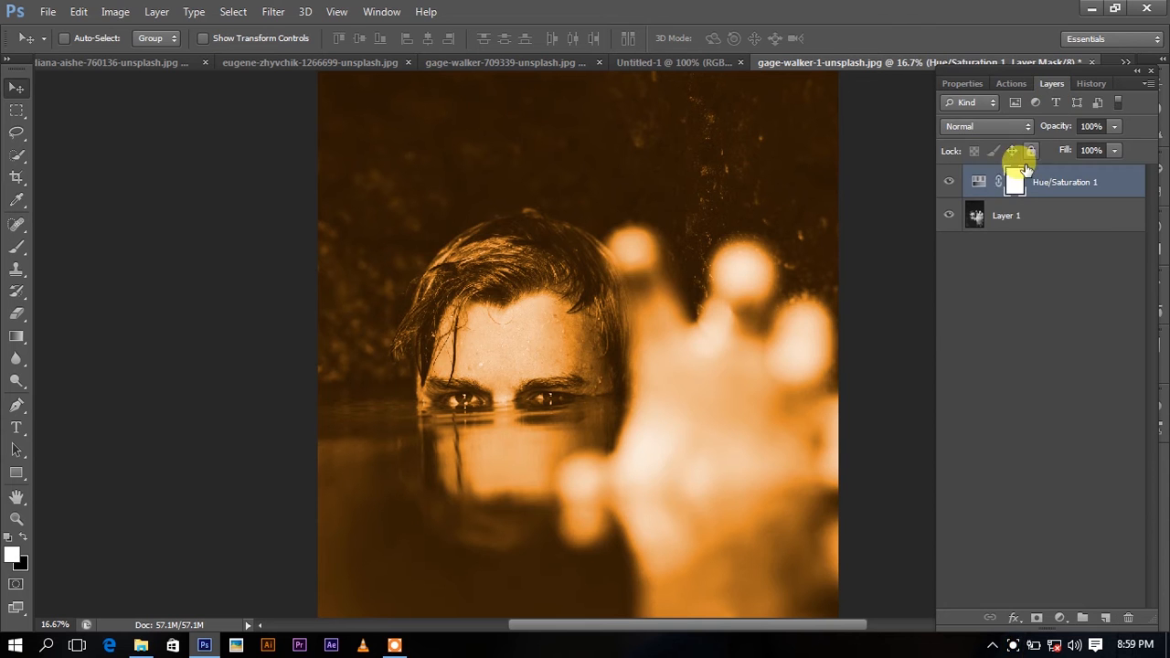
Invert the Hue/Saturation 1 layer mask to hide the orange tint
double_click(1015, 181)
click(1056, 87)
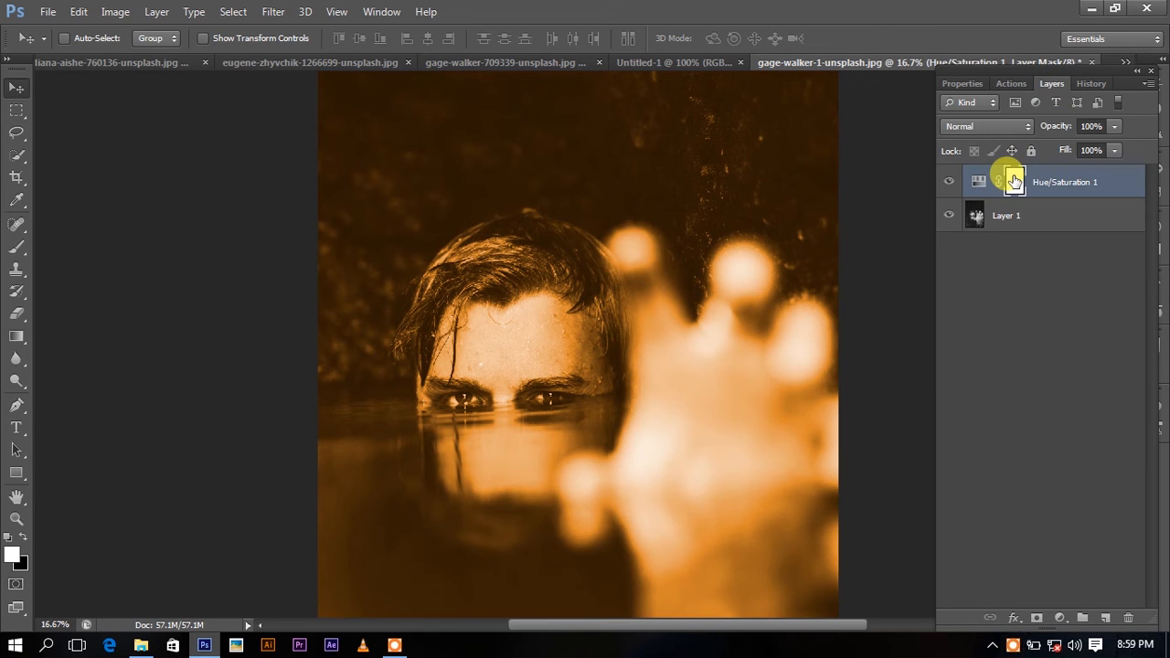
key(ctrl+i)
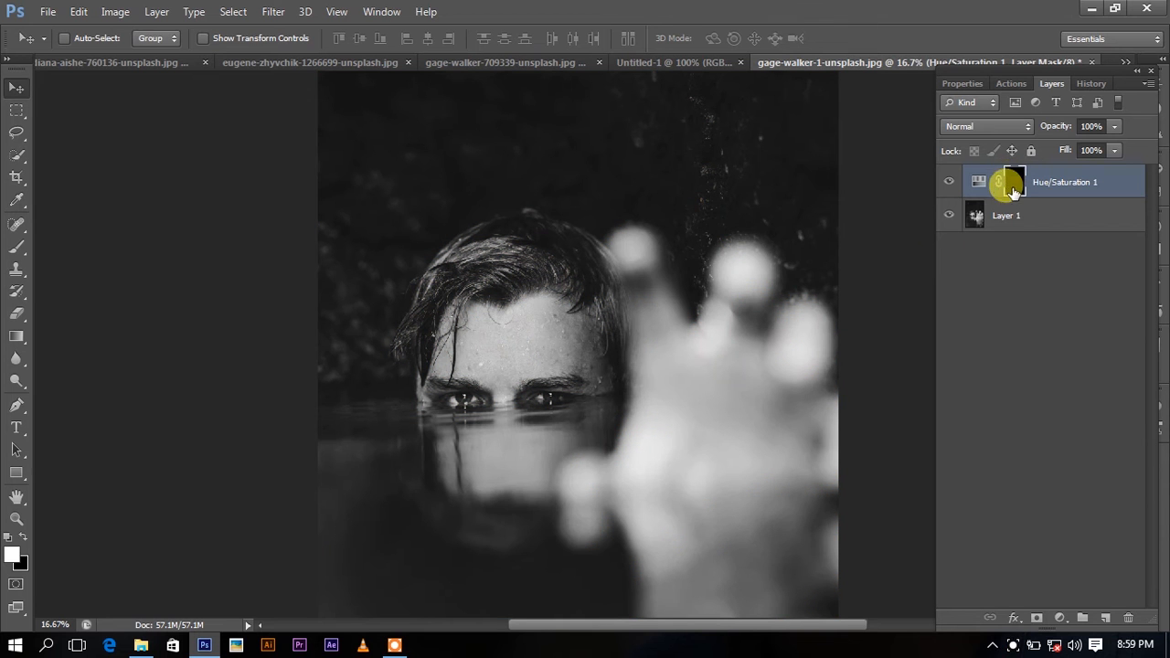
Paint the man's forehead in white on the Hue/Saturation 1 mask with the Brush tool at 77% flow
click(11, 247)
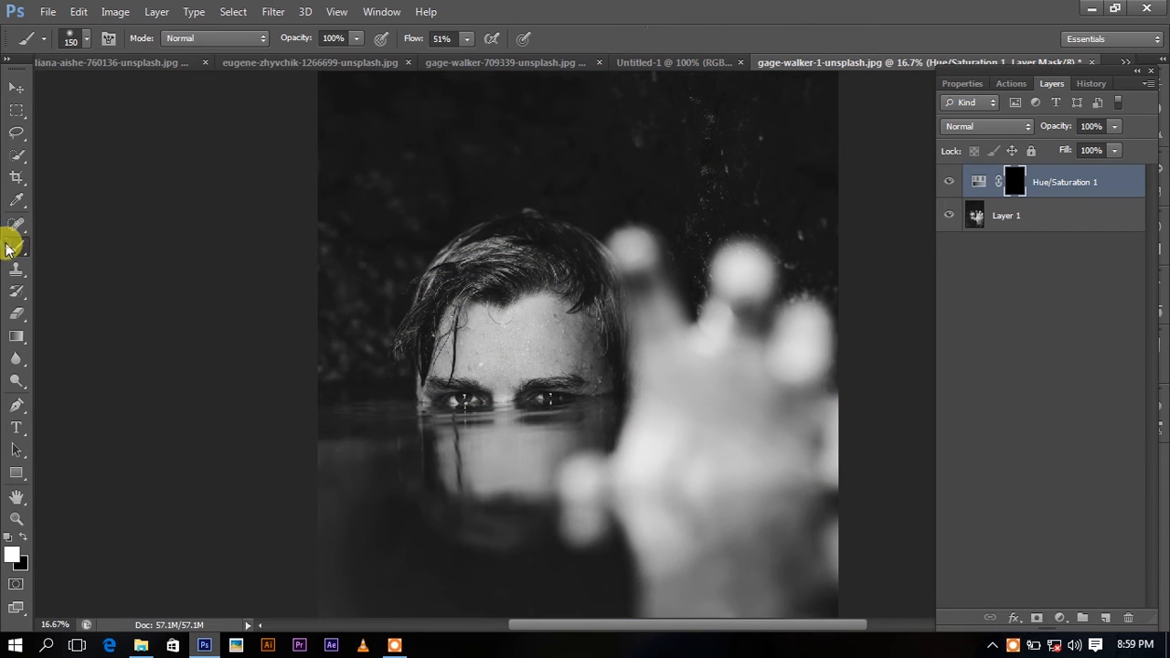
click(466, 38)
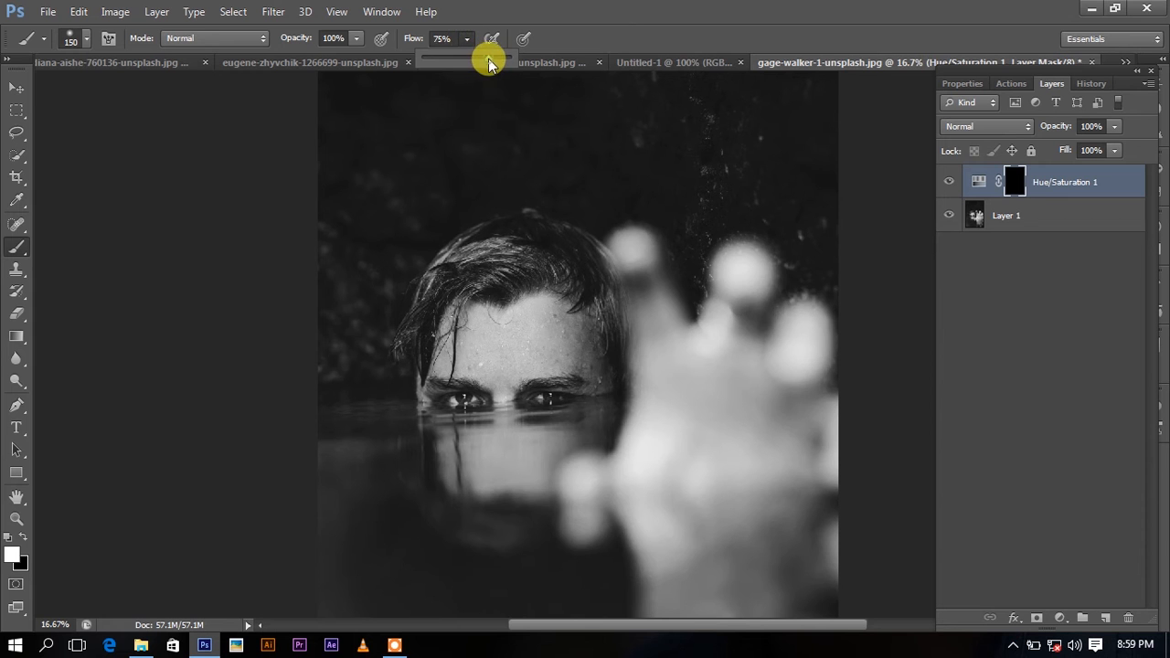
scroll(595, 337, up, 3)
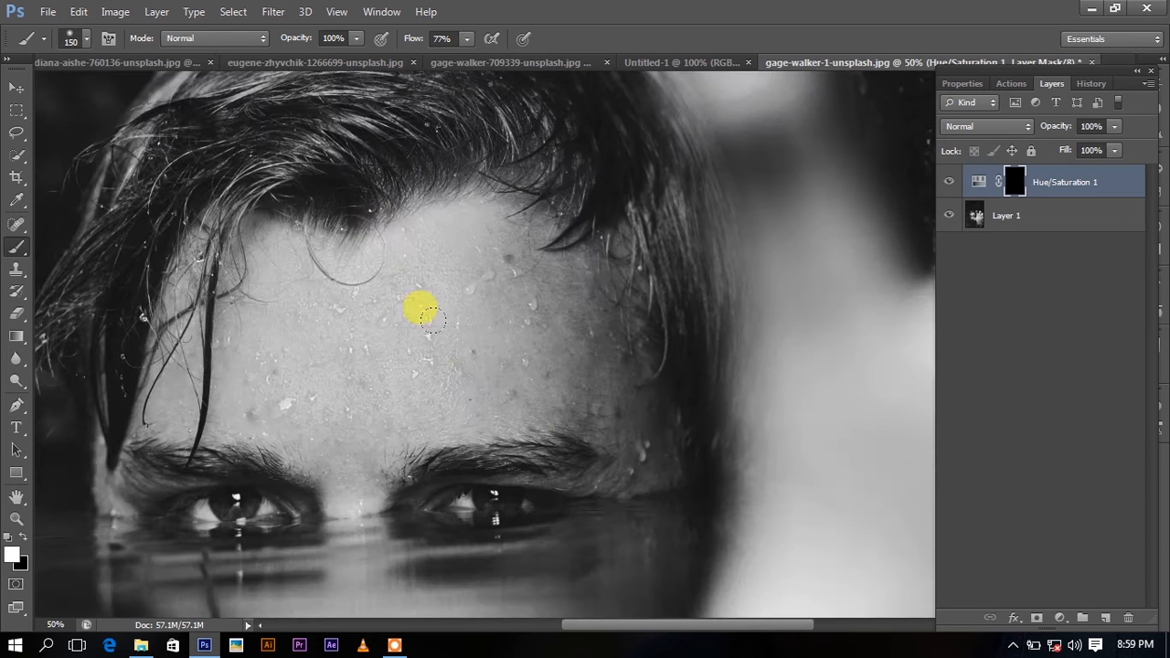
click(416, 236)
mouse_move(423, 213)
mouse_down()
mouse_move(535, 234)
mouse_move(645, 391)
mouse_move(661, 446)
mouse_move(616, 459)
mouse_move(440, 443)
mouse_move(331, 483)
mouse_move(208, 446)
mouse_move(116, 460)
mouse_move(154, 365)
mouse_move(160, 298)
mouse_move(211, 211)
mouse_move(304, 245)
mouse_move(362, 242)
mouse_move(413, 212)
mouse_move(385, 230)
mouse_move(296, 227)
mouse_move(275, 234)
mouse_move(322, 244)
mouse_move(206, 260)
mouse_move(309, 262)
mouse_move(205, 297)
mouse_move(247, 304)
mouse_move(188, 291)
mouse_move(347, 279)
mouse_move(455, 245)
mouse_move(217, 272)
mouse_move(455, 248)
mouse_move(259, 256)
mouse_move(245, 291)
mouse_move(467, 248)
mouse_move(514, 288)
mouse_move(527, 320)
mouse_move(143, 346)
mouse_move(229, 382)
mouse_move(197, 388)
mouse_move(395, 395)
mouse_move(385, 404)
mouse_move(520, 367)
mouse_up()
key(bracketright)
key(bracketright)
key(bracketright)
key(bracketright)
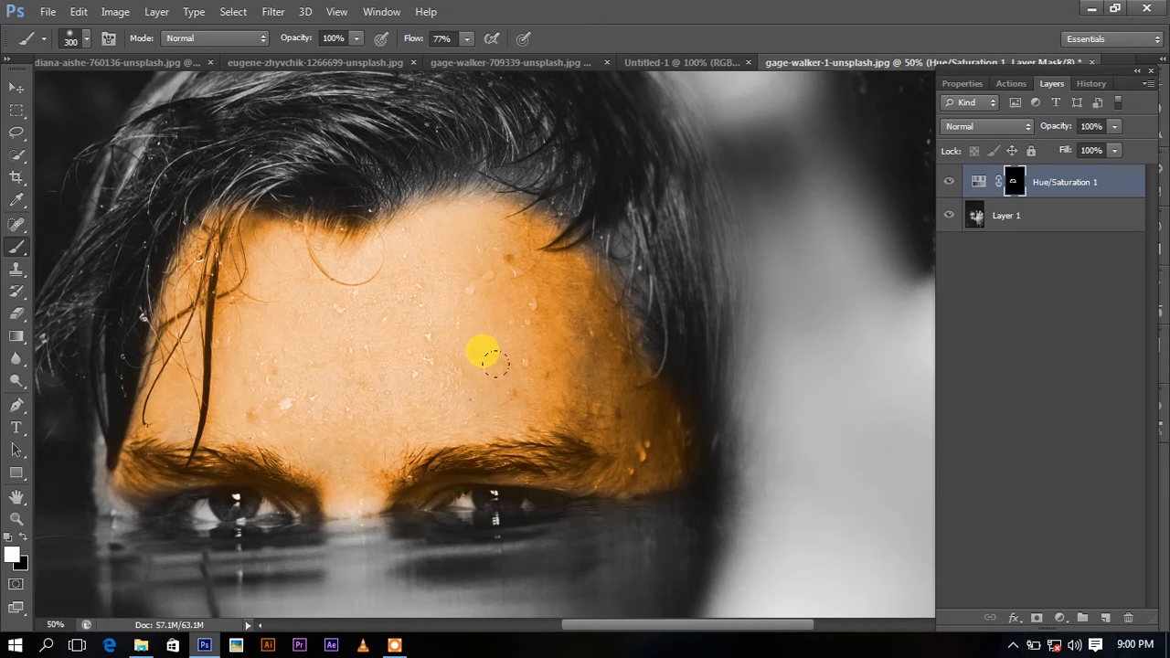
Paint the forehead edges, eyes and face reflection in white on the mask with a 300 to 500 px brush
key(ctrl+minus)
mouse_move(454, 225)
mouse_down()
mouse_move(488, 229)
mouse_move(513, 267)
mouse_up()
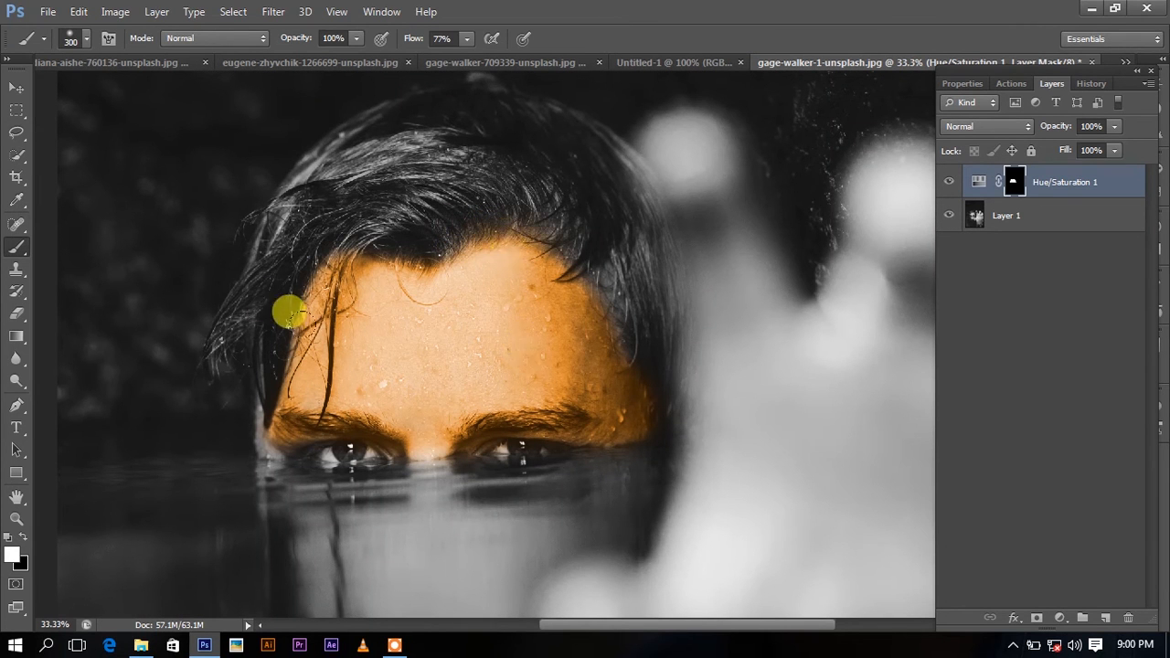
mouse_move(275, 420)
mouse_down()
mouse_move(335, 410)
mouse_move(499, 422)
mouse_up()
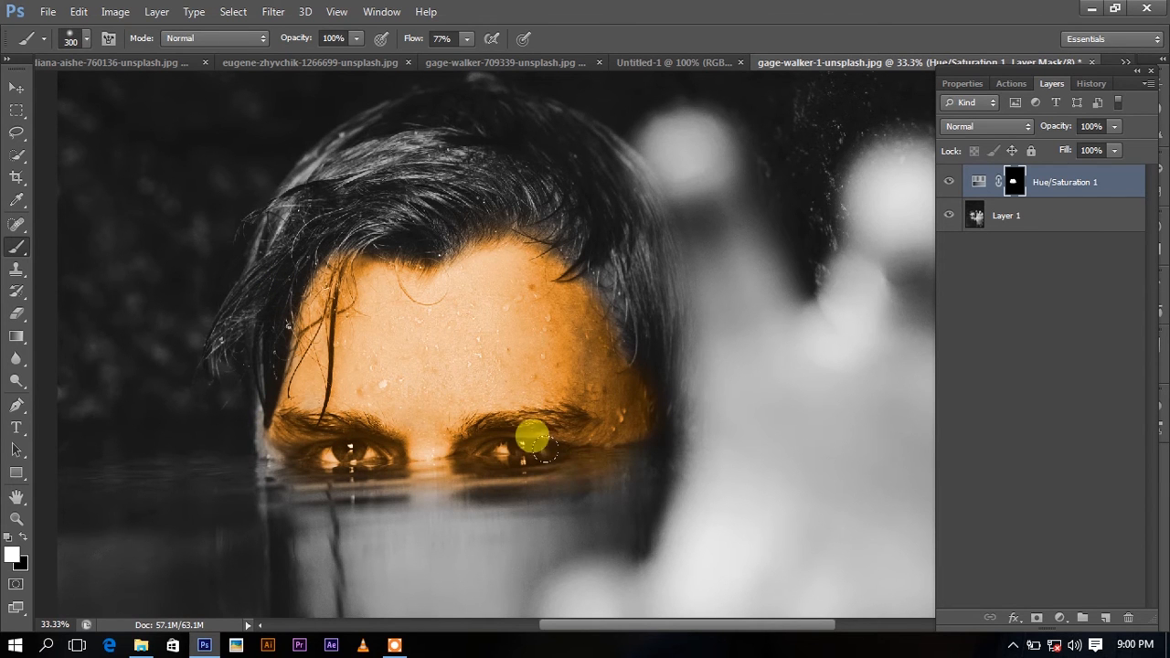
scroll(530, 365, down, 3)
mouse_move(256, 320)
mouse_down()
mouse_move(321, 339)
mouse_move(514, 306)
mouse_move(405, 379)
mouse_move(283, 399)
mouse_move(357, 418)
mouse_move(256, 424)
mouse_up()
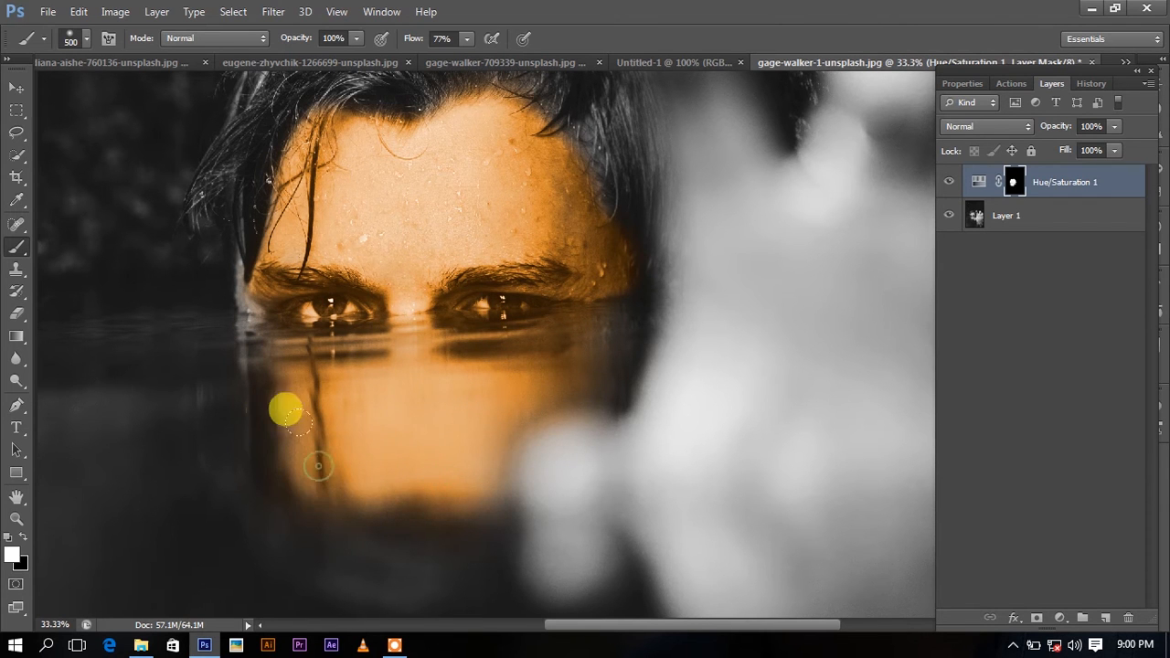
Paint both eyebrows in black on the mask with a 150 px brush at 30% flow to remove the orange tint
scroll(392, 360, up, 2)
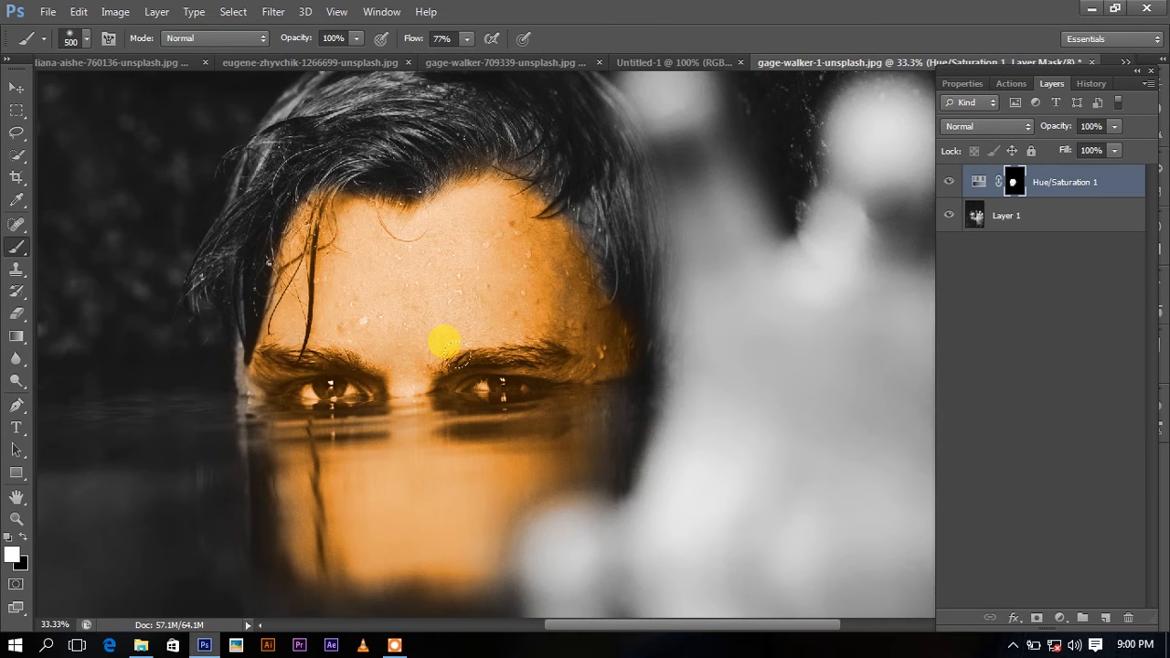
scroll(445, 343, up, 1)
scroll(500, 396, up, 1)
scroll(502, 393, down, 1)
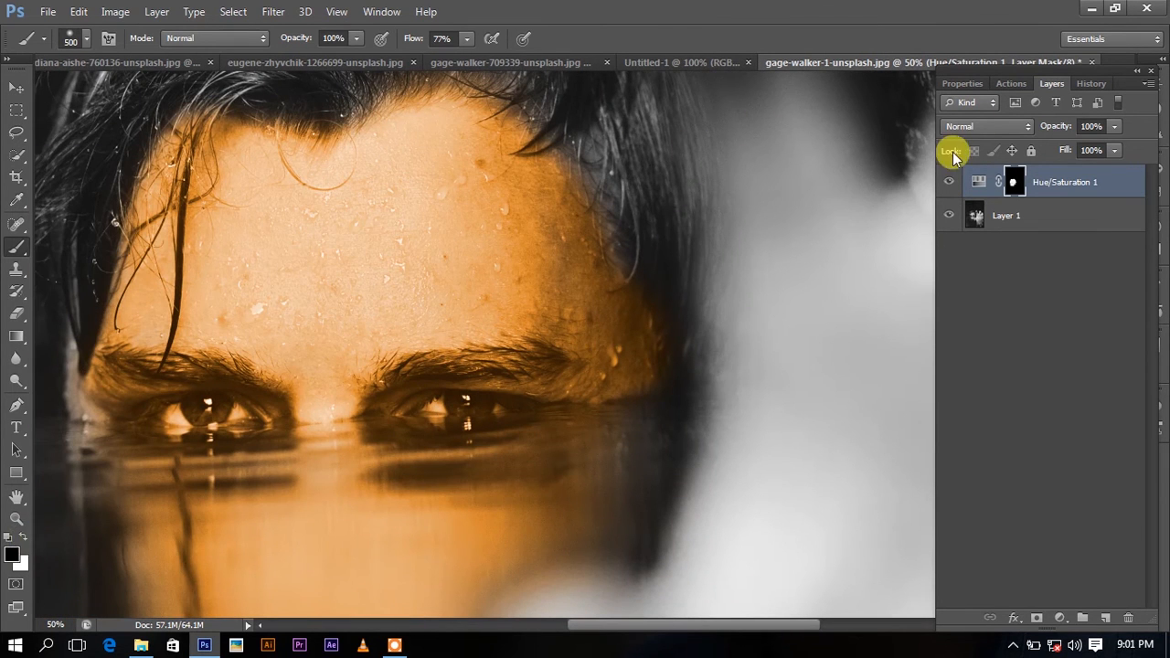
click(466, 39)
click(425, 59)
mouse_move(556, 362)
mouse_down()
mouse_move(178, 357)
mouse_move(84, 347)
mouse_move(201, 348)
mouse_move(89, 334)
mouse_move(399, 363)
mouse_move(210, 405)
mouse_move(180, 393)
mouse_up()
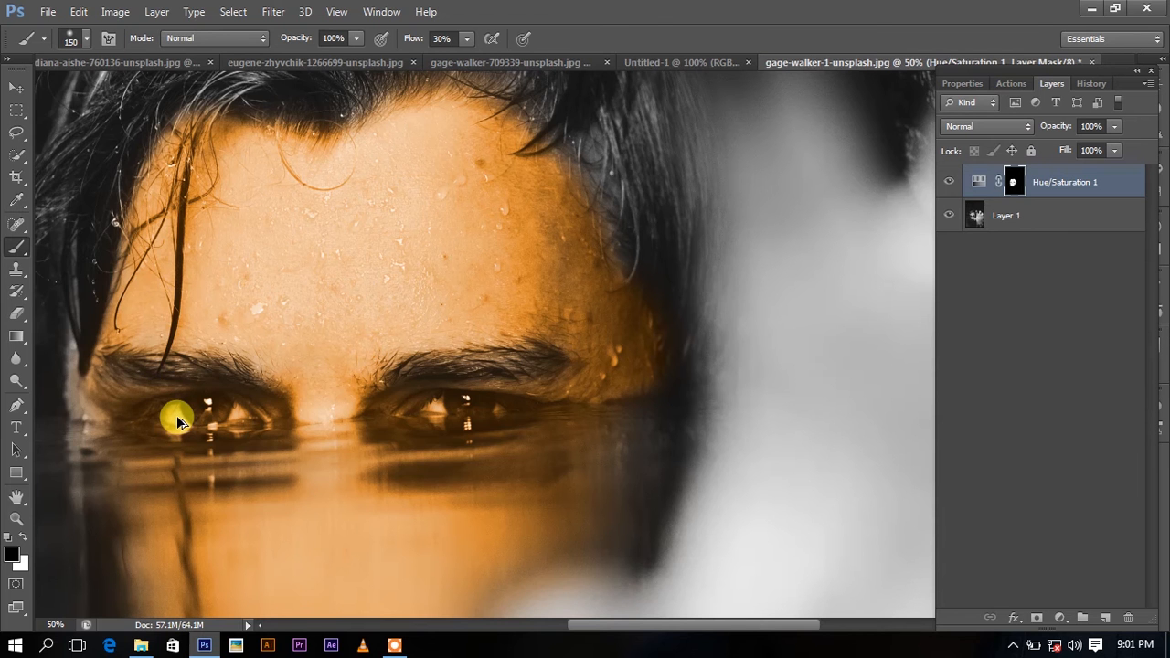
key(ctrl+plus)
key(ctrl+plus)
drag(260, 403, 438, 312)
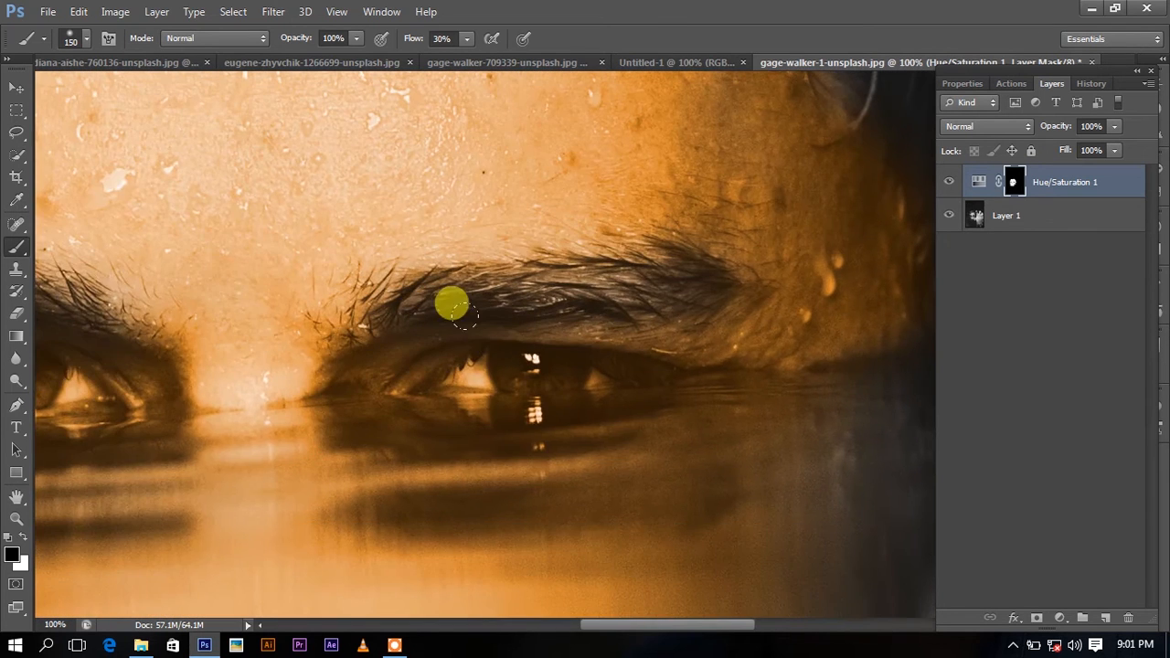
Paint the eyes in black on the mask with a brush of about 45 px to restore their neutral colour
key(ctrl+plus)
key(bracketleft)
key(bracketleft)
key(bracketleft)
mouse_move(341, 375)
mouse_down()
mouse_move(310, 395)
mouse_move(348, 381)
mouse_move(385, 408)
mouse_move(371, 379)
mouse_move(387, 390)
mouse_move(400, 360)
mouse_move(484, 387)
mouse_move(403, 395)
mouse_move(614, 400)
mouse_move(361, 409)
mouse_up()
key(bracketleft)
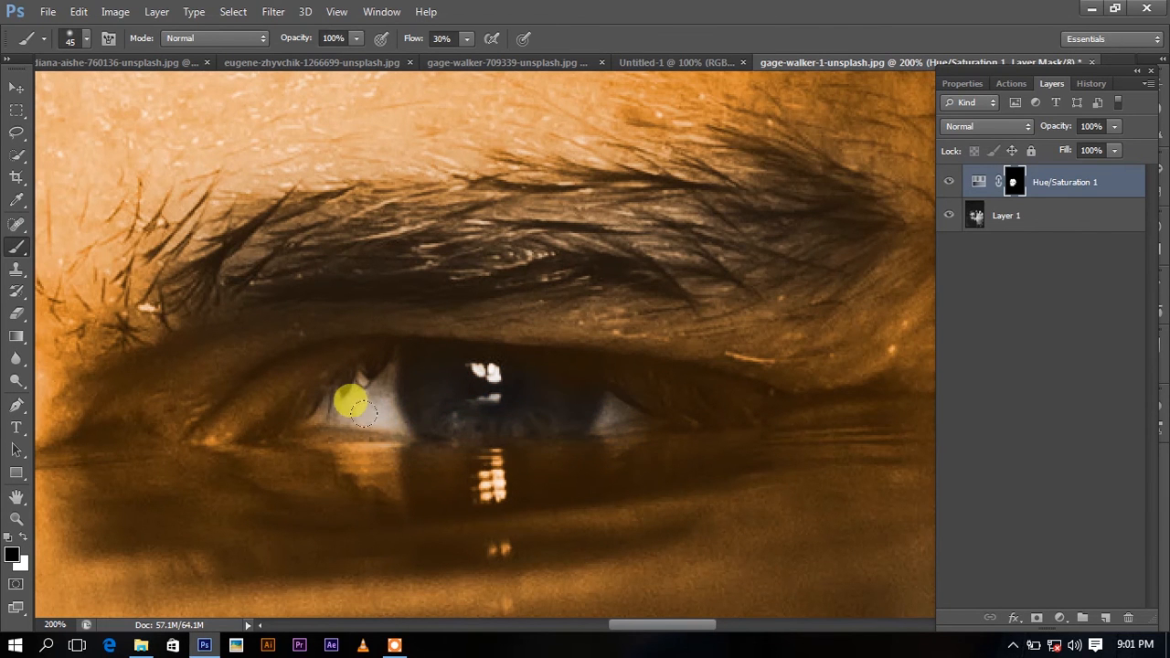
drag(460, 417, 860, 339)
drag(365, 379, 877, 361)
mouse_move(214, 333)
mouse_down()
mouse_move(413, 286)
mouse_move(564, 317)
mouse_move(273, 334)
mouse_move(465, 361)
mouse_move(546, 329)
mouse_move(543, 313)
mouse_move(410, 287)
mouse_move(248, 313)
mouse_move(368, 311)
mouse_up()
Paint the fingers and palm of the raised hand in white on the mask with an enlarged brush at 46% flow
key(ctrl+minus)
key(ctrl+minus)
key(ctrl+minus)
key(ctrl+minus)
key(ctrl+minus)
key(ctrl+minus)
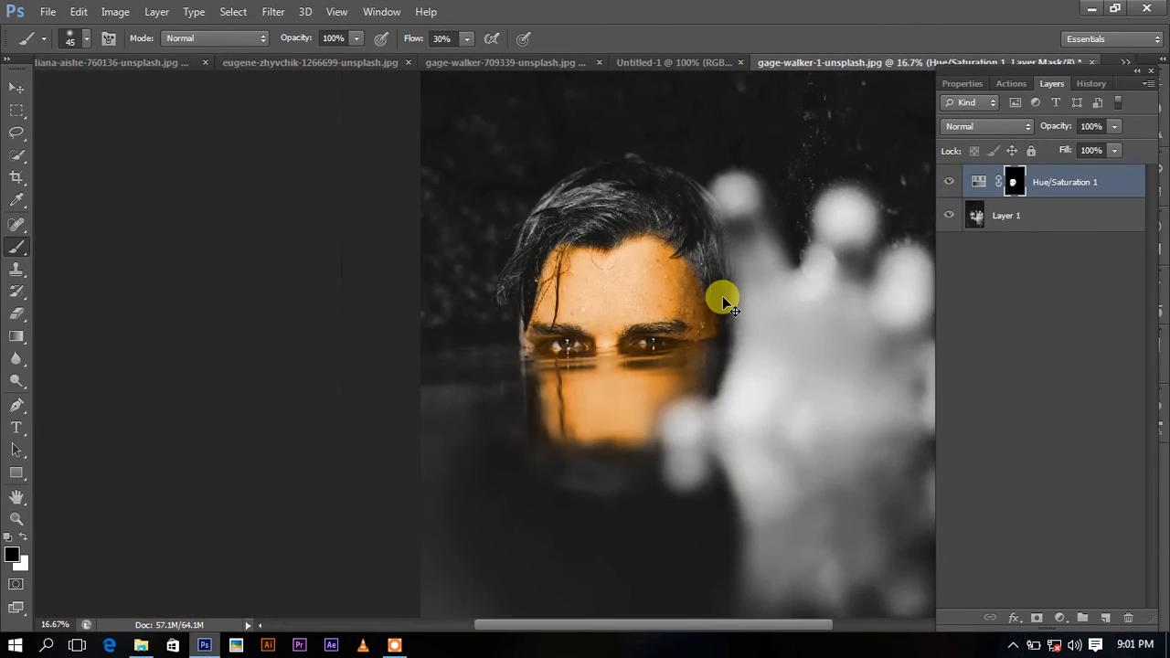
key(ctrl+plus)
drag(792, 320, 481, 55)
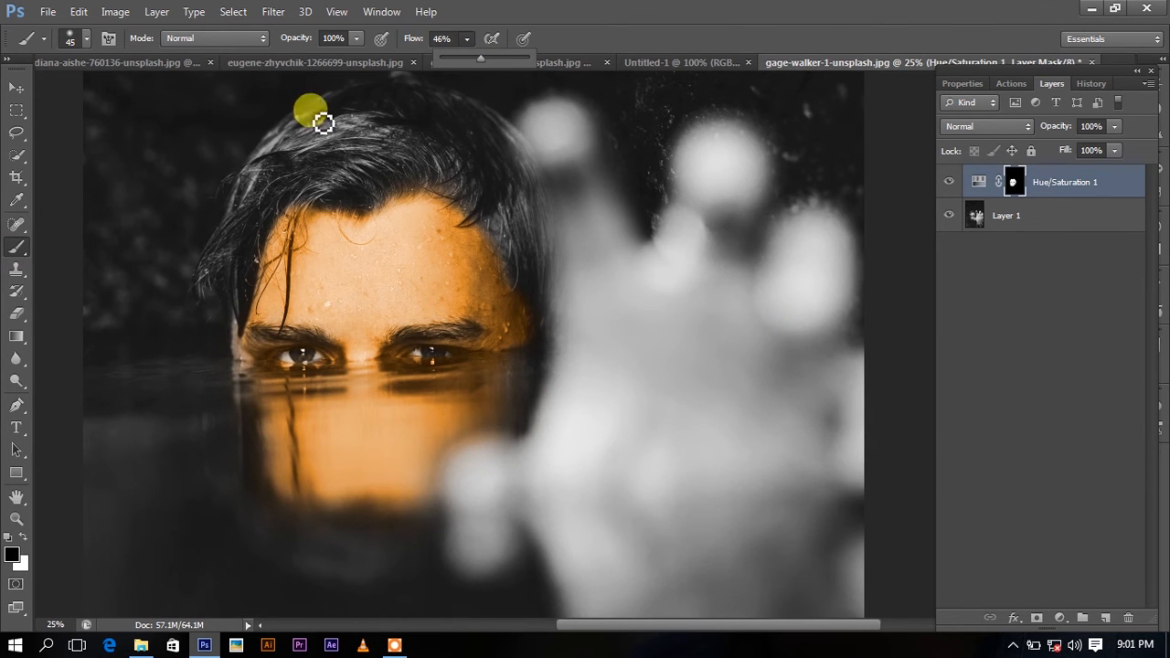
click(24, 538)
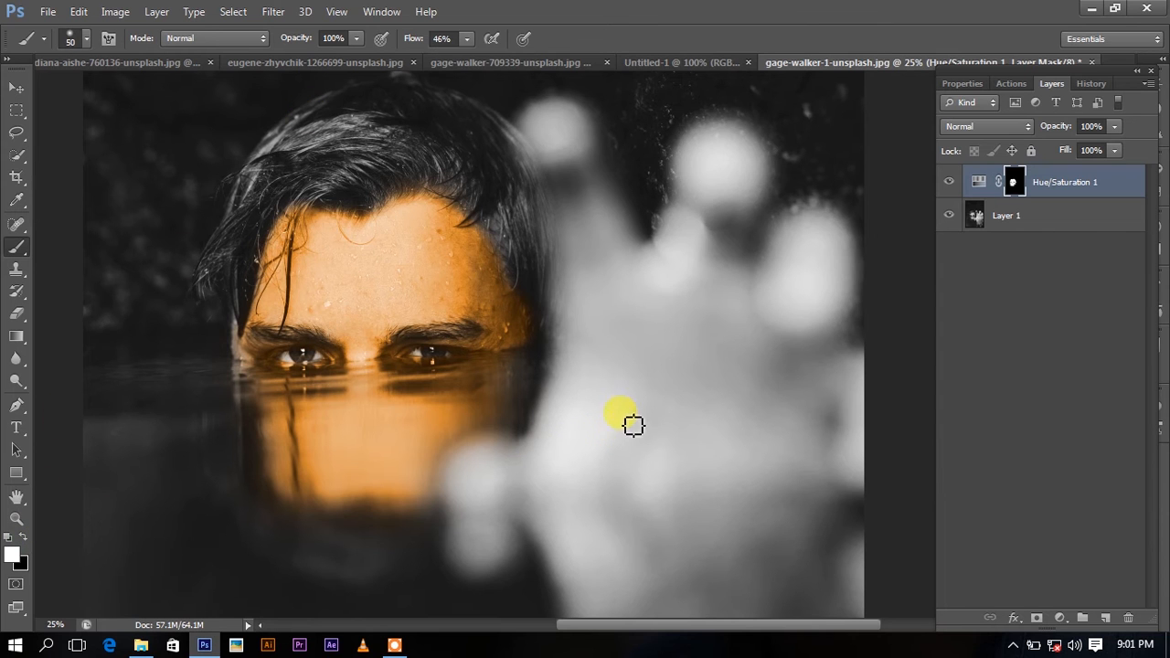
key(bracketright)
key(bracketright)
key(bracketright)
key(bracketright)
key(bracketright)
key(bracketright)
key(bracketright)
key(bracketright)
mouse_move(537, 110)
mouse_down()
mouse_move(586, 283)
mouse_move(722, 126)
mouse_move(704, 136)
mouse_move(659, 240)
mouse_move(611, 287)
mouse_move(756, 282)
mouse_move(800, 226)
mouse_move(766, 304)
mouse_move(552, 316)
mouse_move(556, 403)
mouse_move(483, 451)
mouse_move(470, 502)
mouse_move(462, 473)
mouse_move(561, 449)
mouse_move(614, 338)
mouse_move(611, 499)
mouse_move(651, 449)
mouse_move(681, 436)
mouse_up()
Fill in the rest of the hand down to the wrist in white on the mask with 1300 px and 600 px brushes
key(bracketright)
key(bracketright)
key(bracketright)
key(bracketright)
key(bracketright)
key(bracketright)
key(bracketright)
key(bracketright)
key(bracketright)
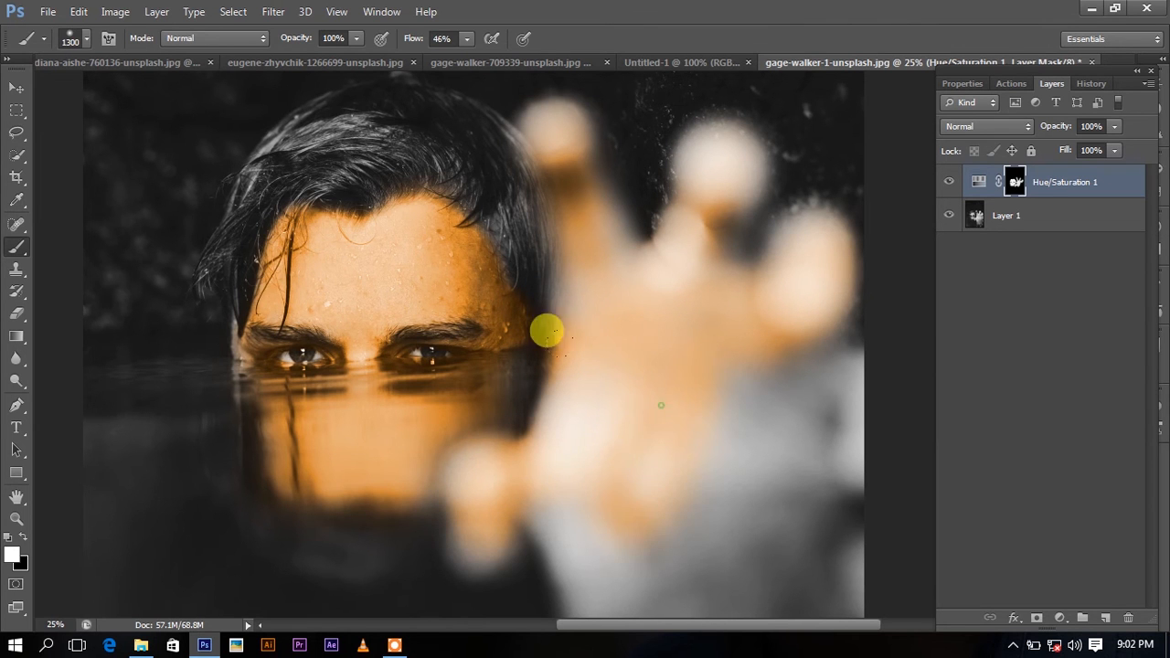
scroll(555, 411, down, 5)
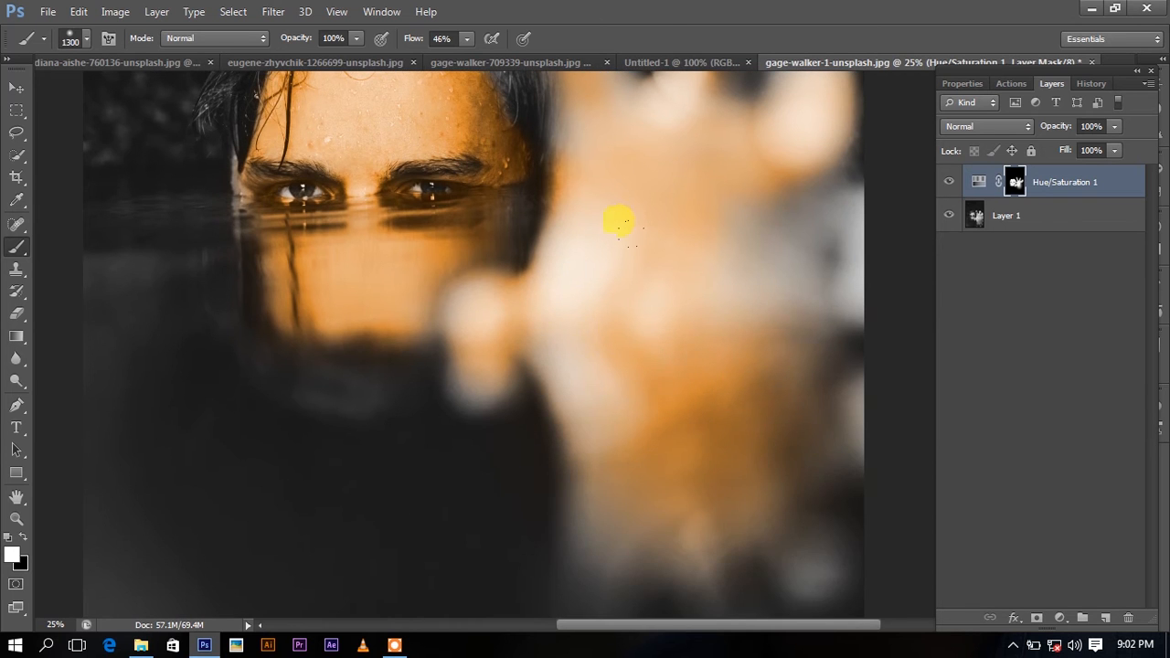
scroll(645, 264, down, 3)
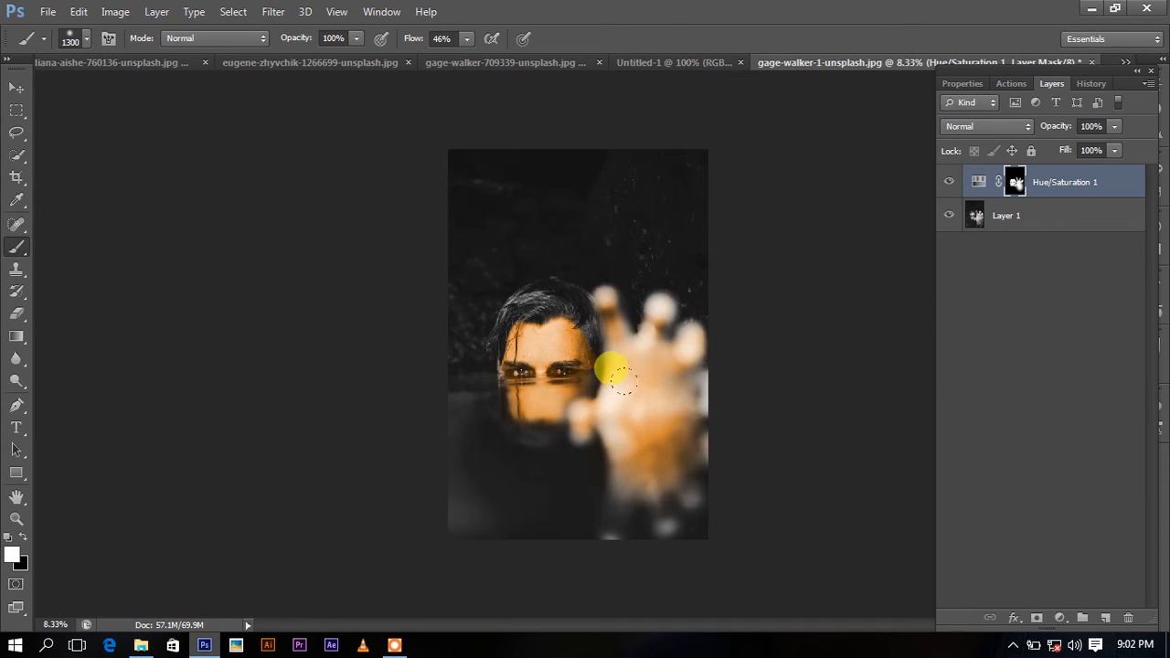
mouse_move(622, 366)
mouse_down()
mouse_move(620, 401)
mouse_move(617, 343)
mouse_up()
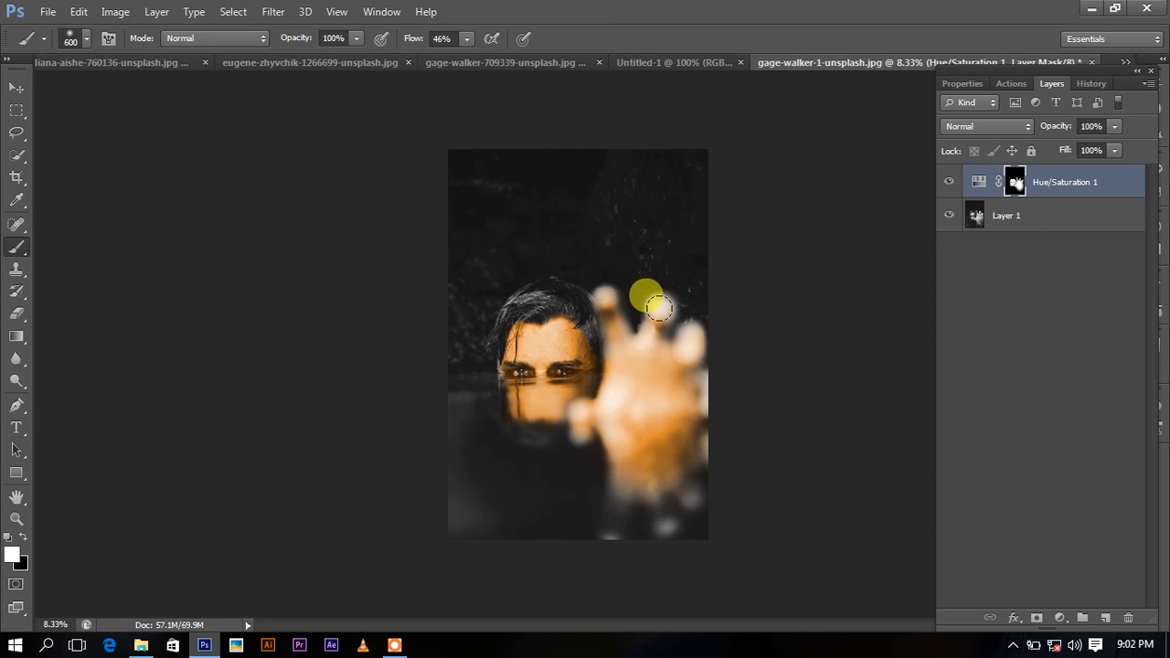
scroll(668, 340, up, 3)
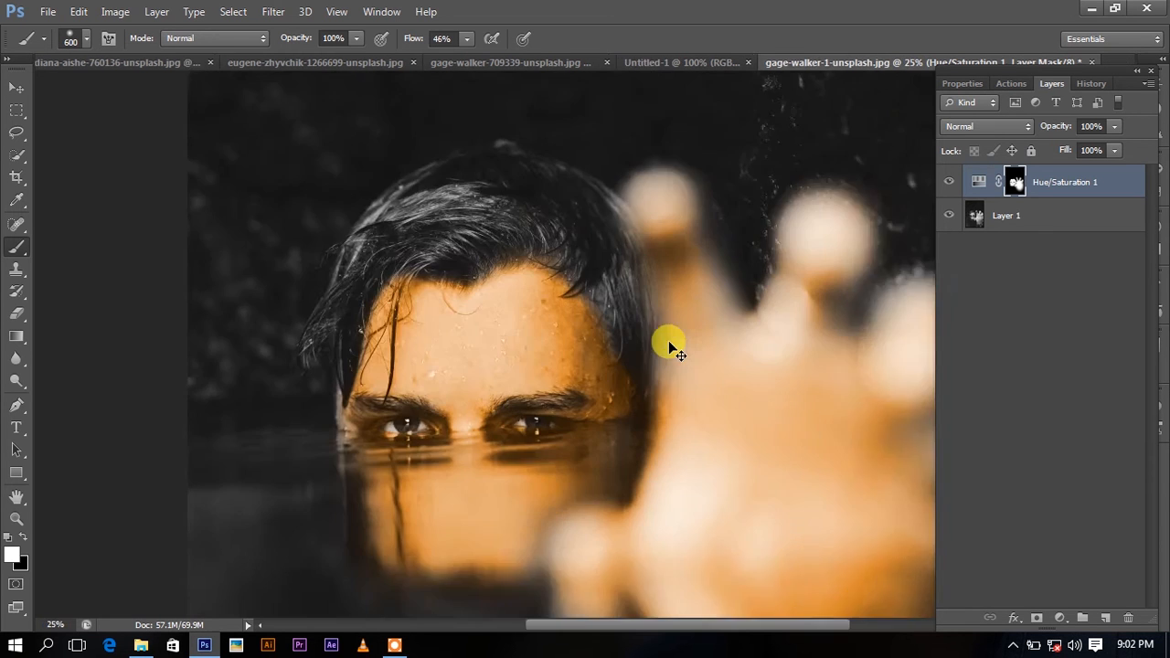
scroll(669, 340, down, 2)
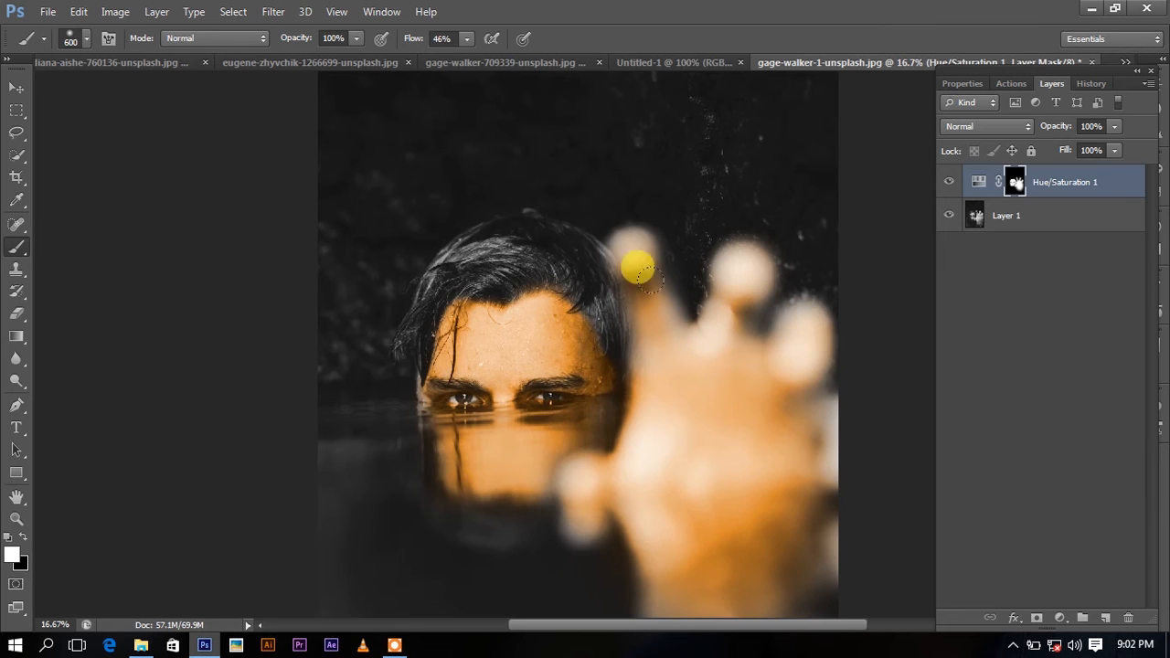
Add a Hue/Saturation adjustment above Layer 1 using the Cyanotype preset and shift its hue to a deeper blue
click(1028, 219)
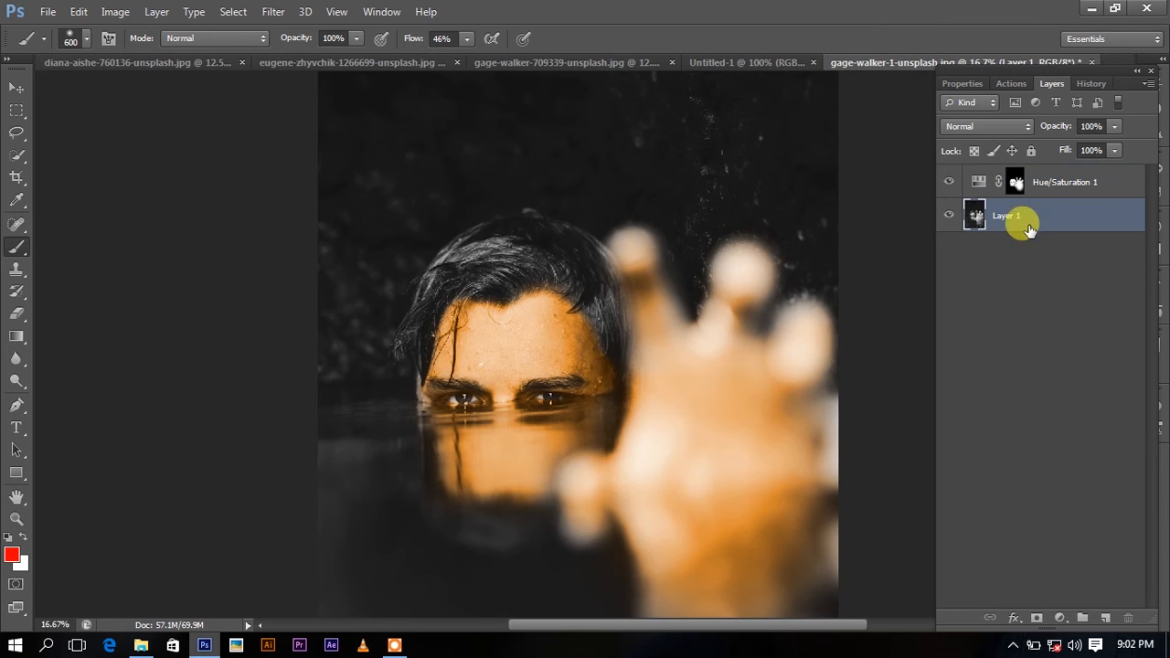
click(1064, 618)
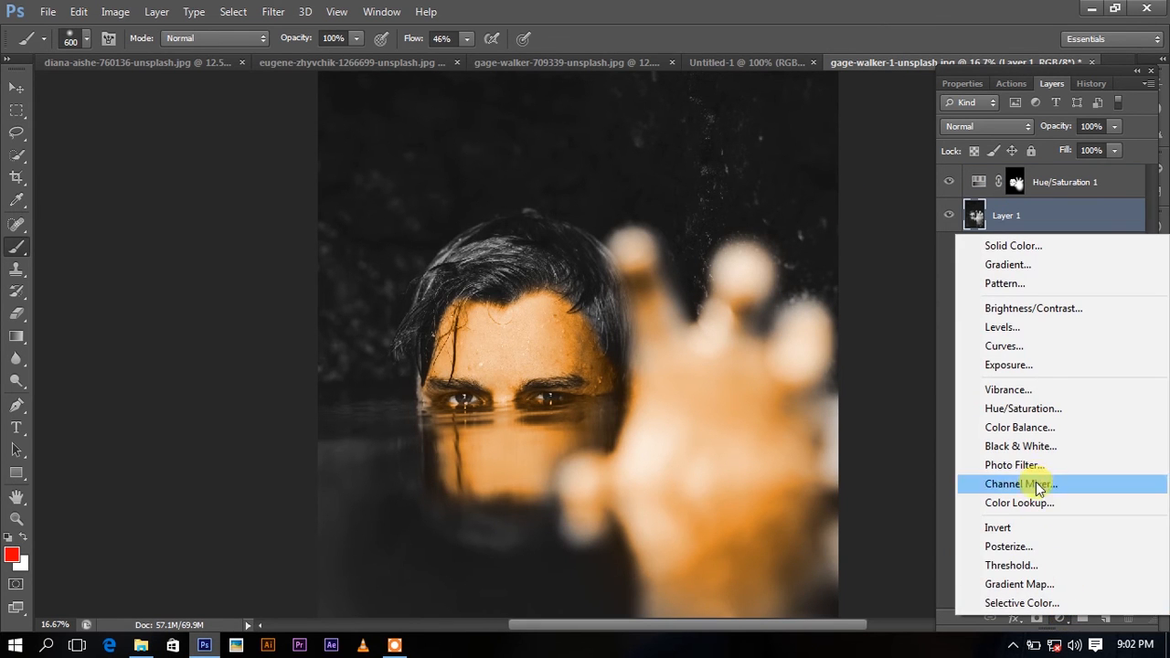
click(1032, 409)
mouse_move(1050, 200)
mouse_down()
mouse_move(1066, 200)
mouse_move(1033, 200)
mouse_up()
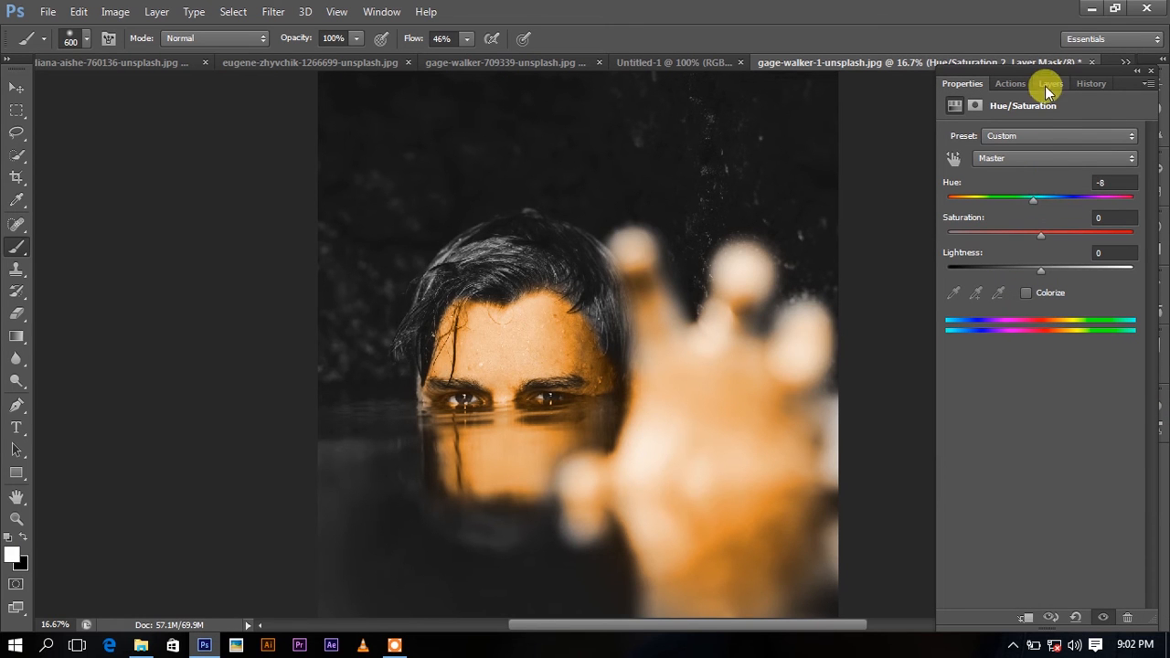
click(1049, 137)
click(1013, 179)
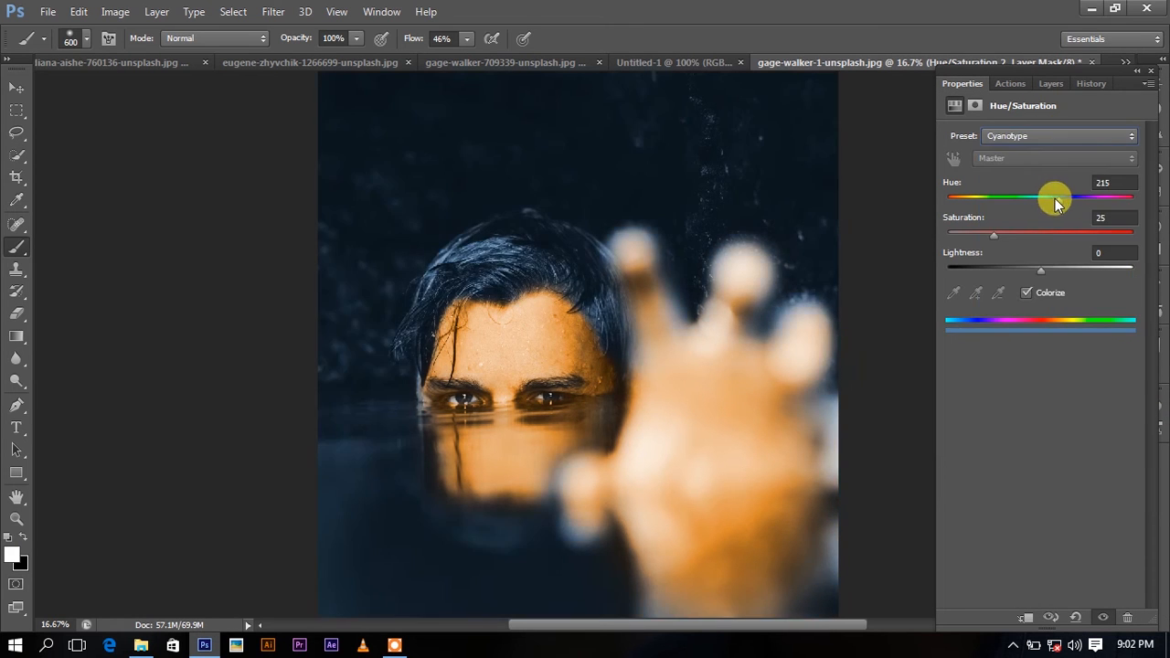
drag(1047, 207, 1082, 220)
click(1054, 87)
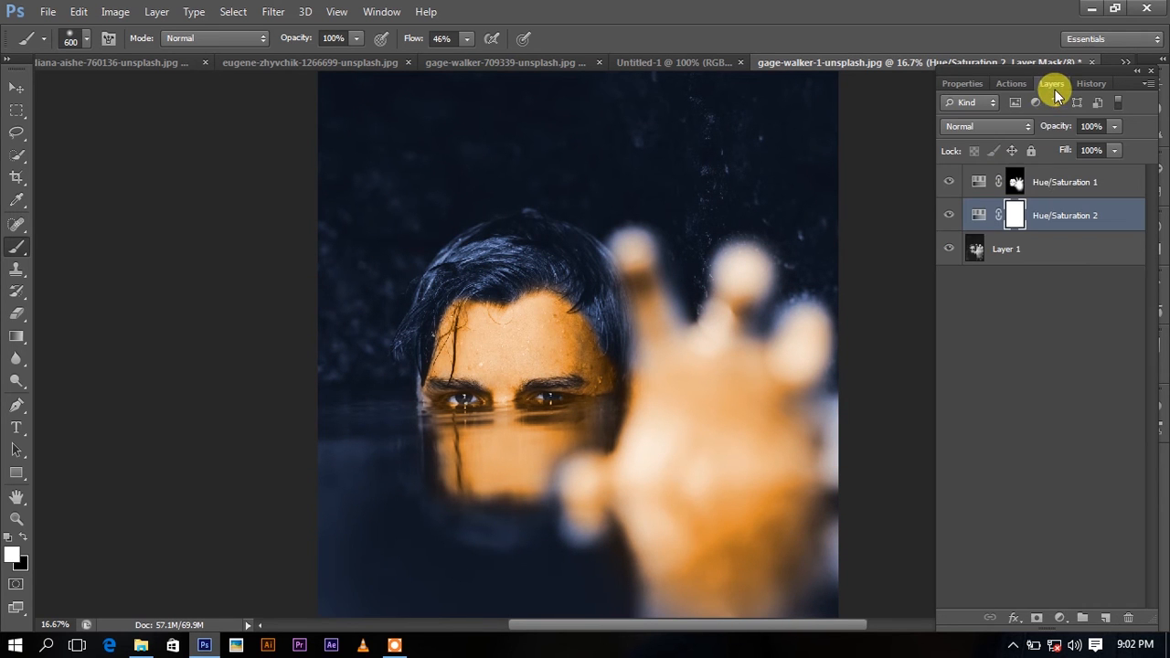
Compare the whole image with the blue Hue/Saturation 2 layer hidden and shown
click(948, 216)
click(948, 216)
key(ctrl+minus)
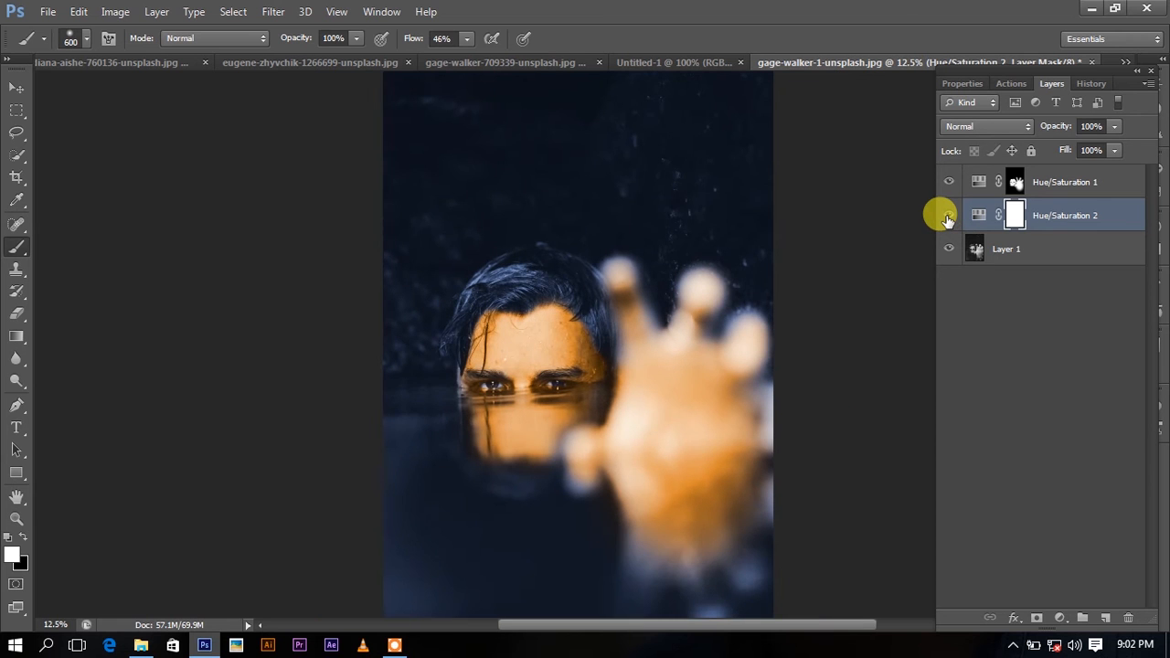
Enlarge the brush to 1600 px and invert the Hue/Saturation 2 layer mask to hide the blue tint
key(bracketright)
key(bracketright)
key(bracketright)
key(bracketright)
key(bracketright)
key(bracketright)
key(bracketright)
key(bracketright)
key(bracketright)
key(bracketright)
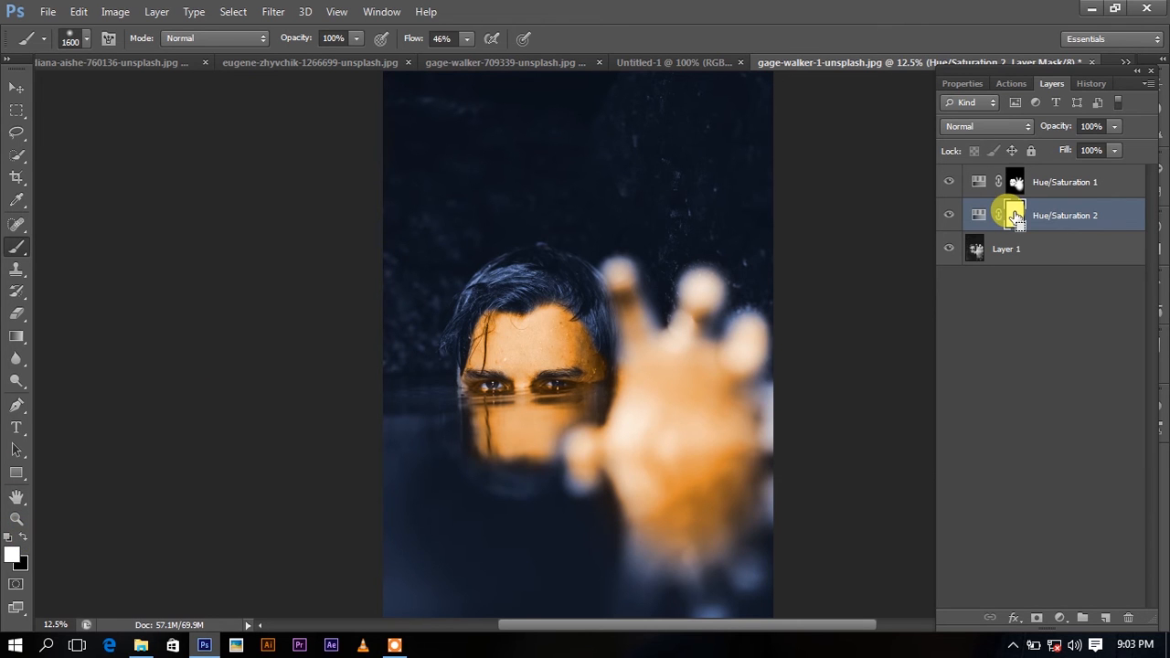
key(ctrl+i)
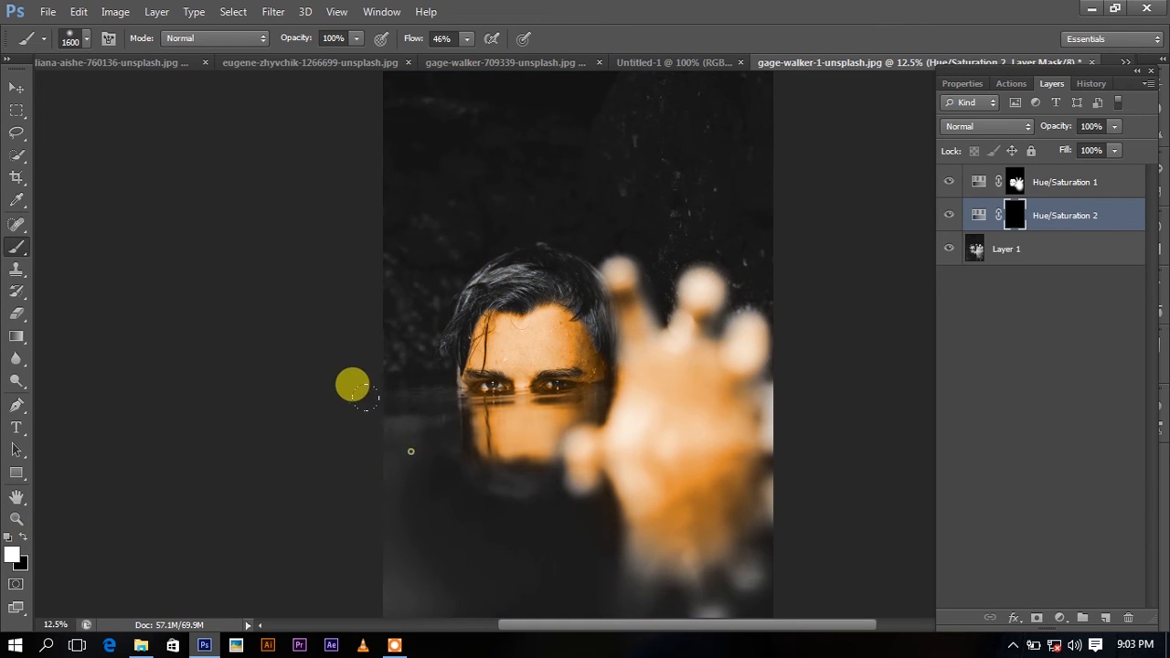
Paint the water around and below the face in white on the Hue/Saturation 2 mask, using a large brush down to 1200 px
drag(418, 396, 356, 478)
key(ctrl+minus)
mouse_move(425, 407)
mouse_down()
mouse_move(505, 396)
mouse_move(411, 455)
mouse_move(429, 488)
mouse_move(652, 483)
mouse_move(513, 436)
mouse_up()
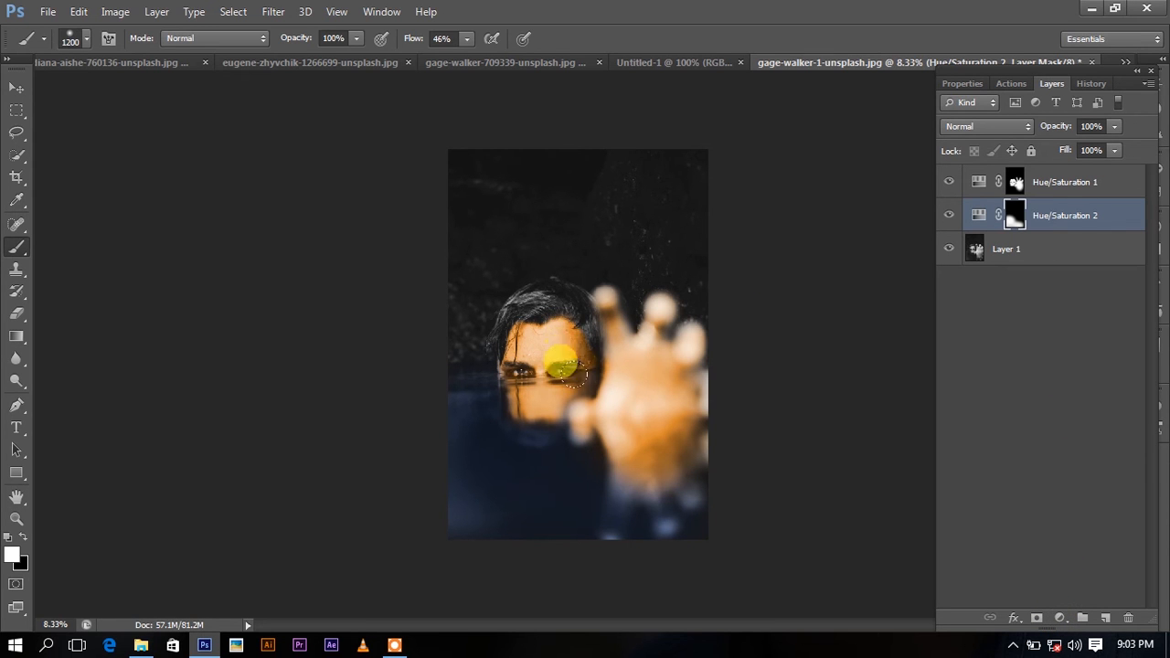
Add a Hue/Saturation adjustment layer above Hue/Saturation 2 and try the Old Style preset on it
click(1059, 618)
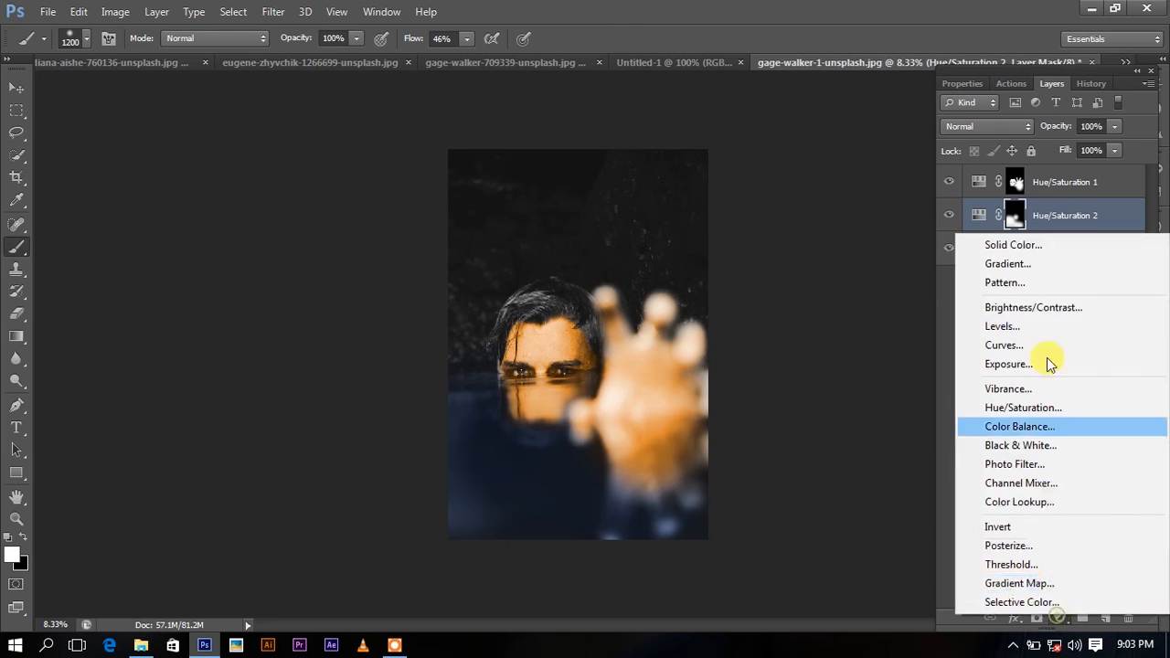
click(1042, 415)
click(1054, 139)
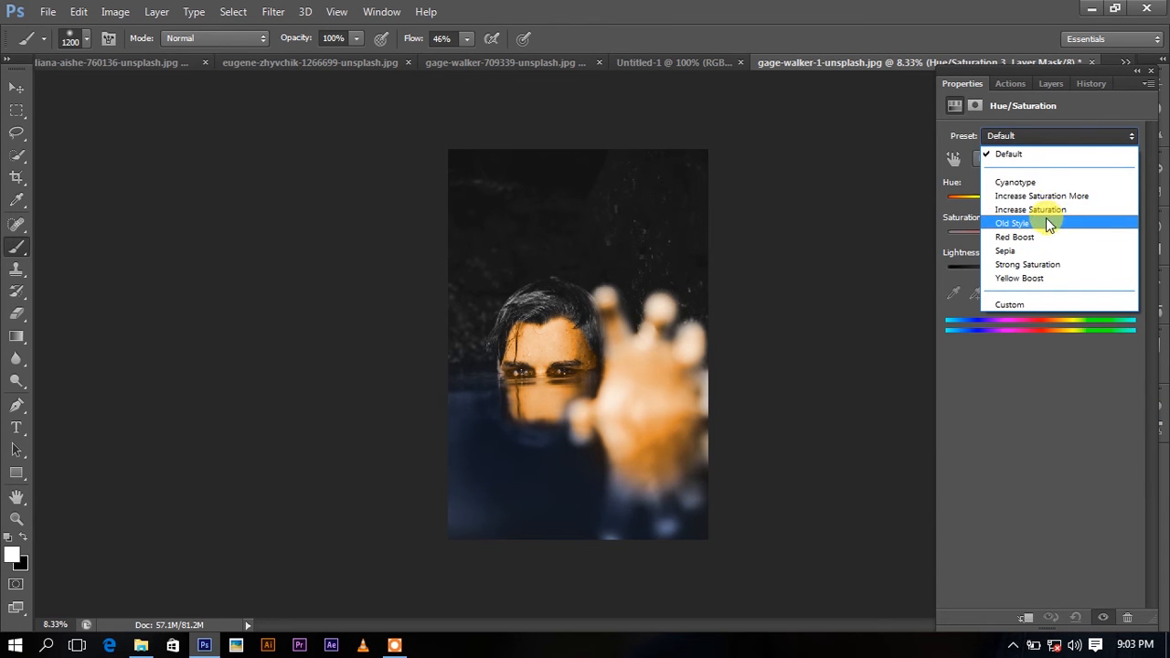
click(1049, 224)
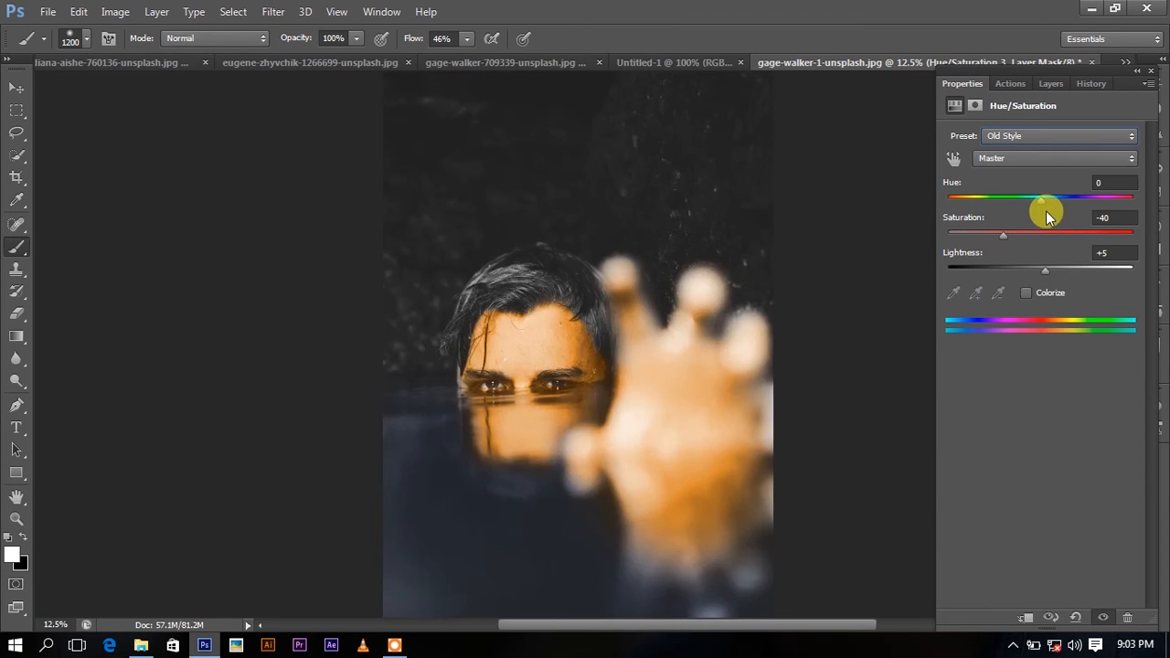
drag(1010, 235, 1010, 208)
Apply the Red Boost preset, shift the hue toward teal green, and hide the Hue/Saturation 3 layer
click(1045, 135)
click(1037, 234)
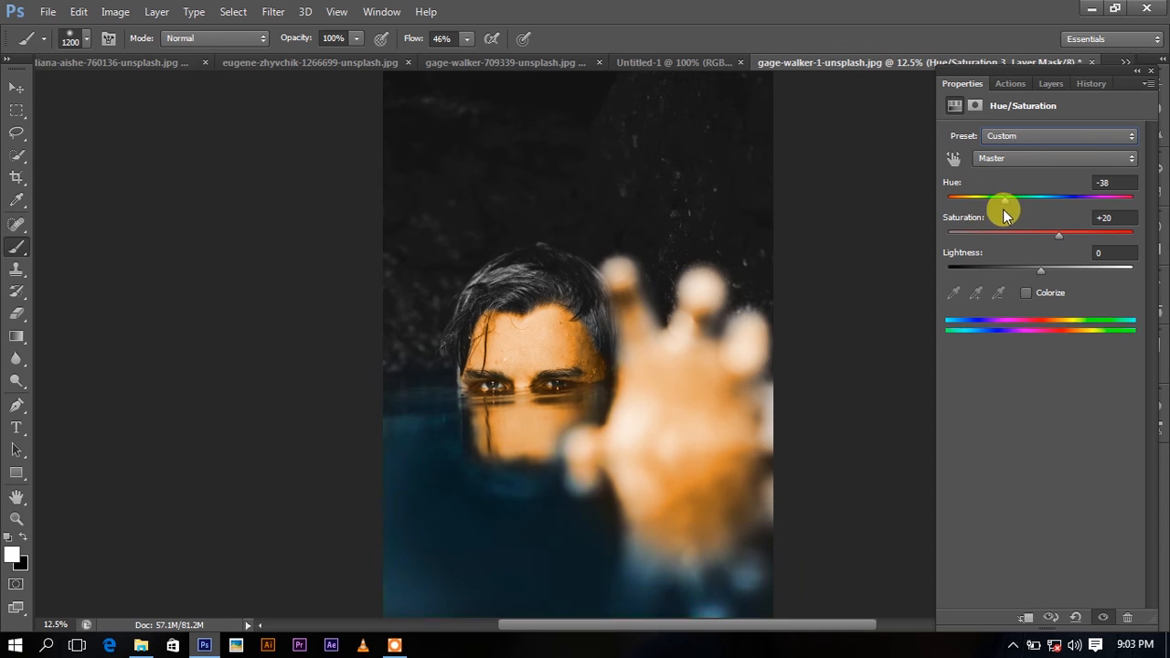
click(1052, 83)
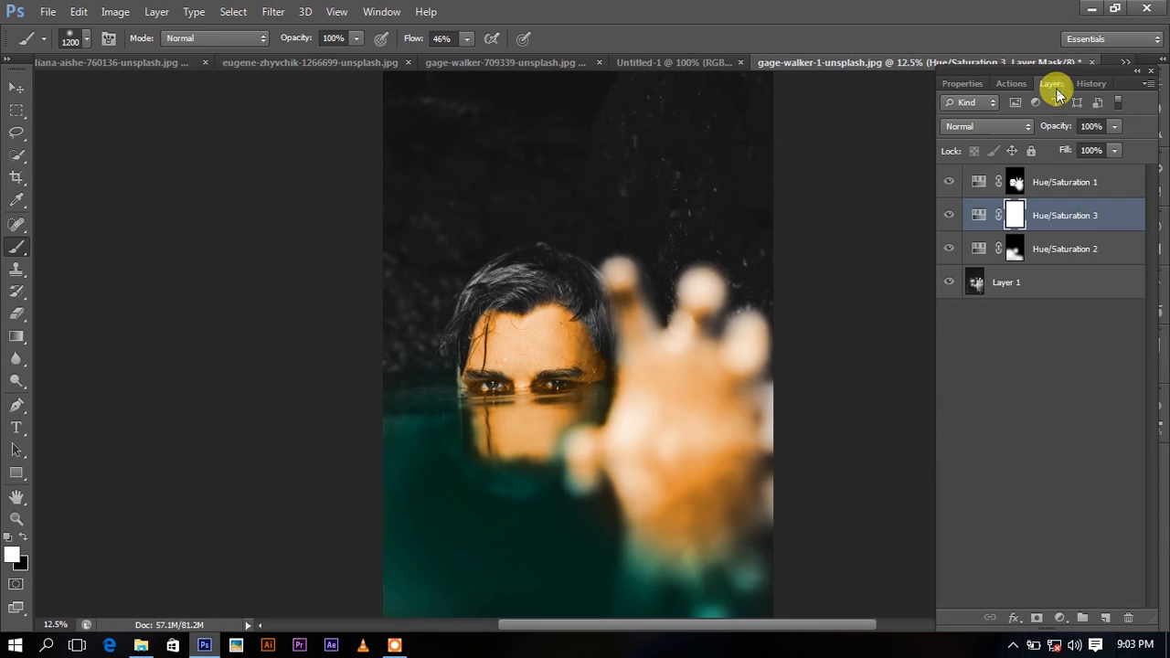
click(948, 216)
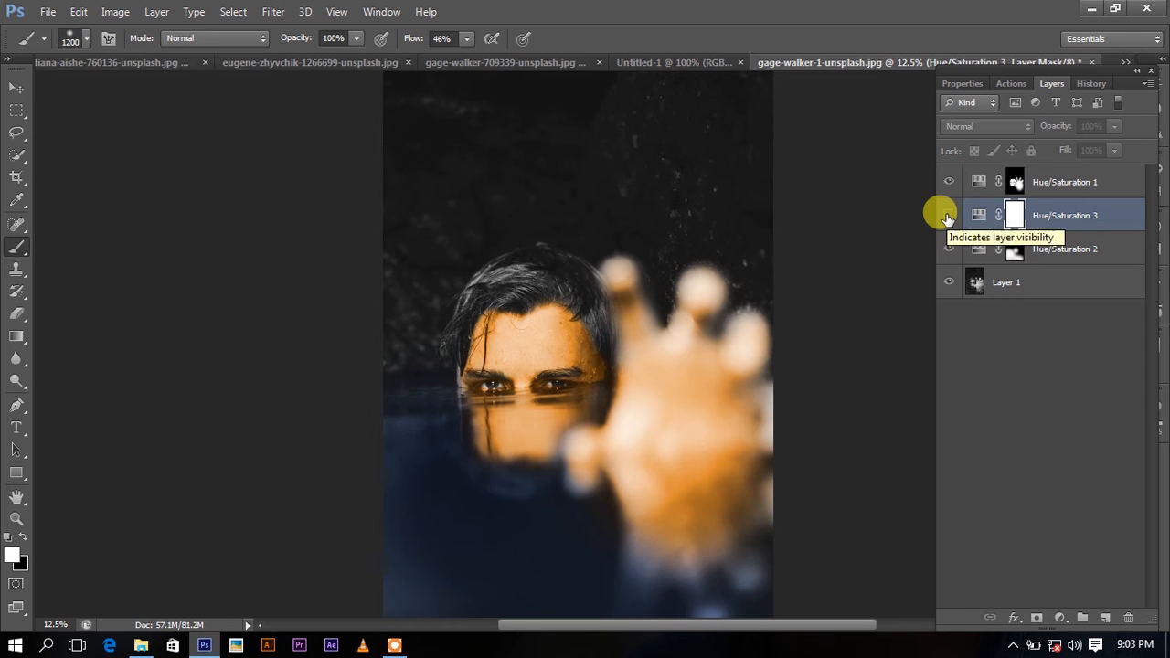
Add a colorizing Hue/Saturation adjustment above Hue/Saturation 1 with a blue hue of 221 and saturation of 24
click(980, 189)
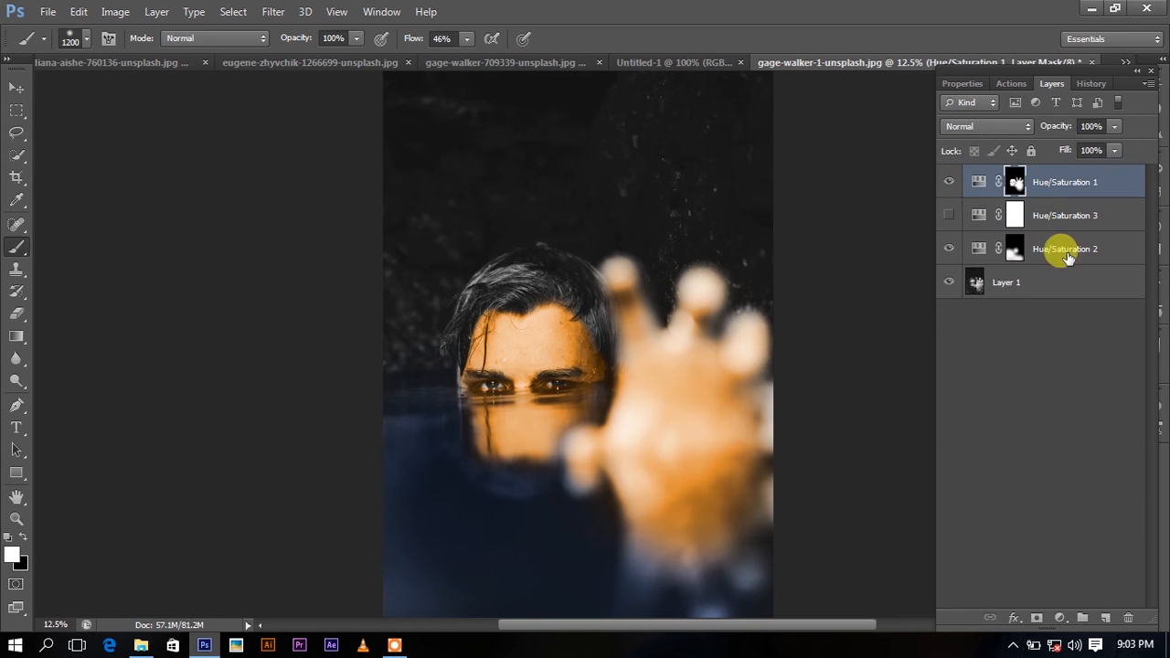
click(1053, 613)
click(1052, 410)
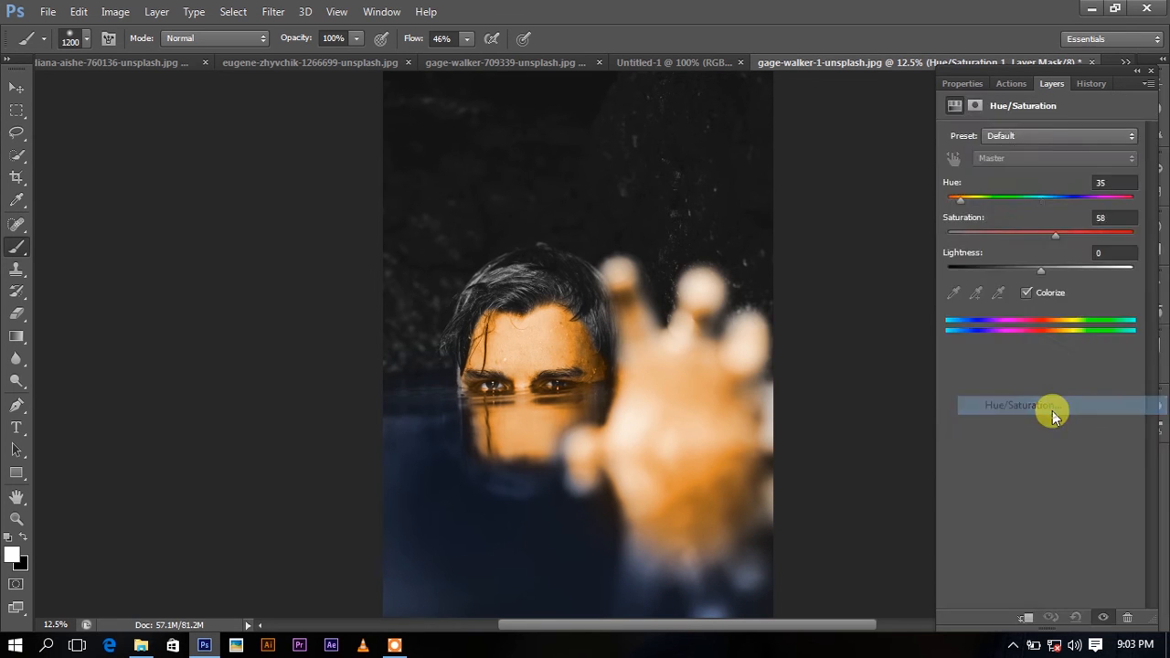
click(1049, 138)
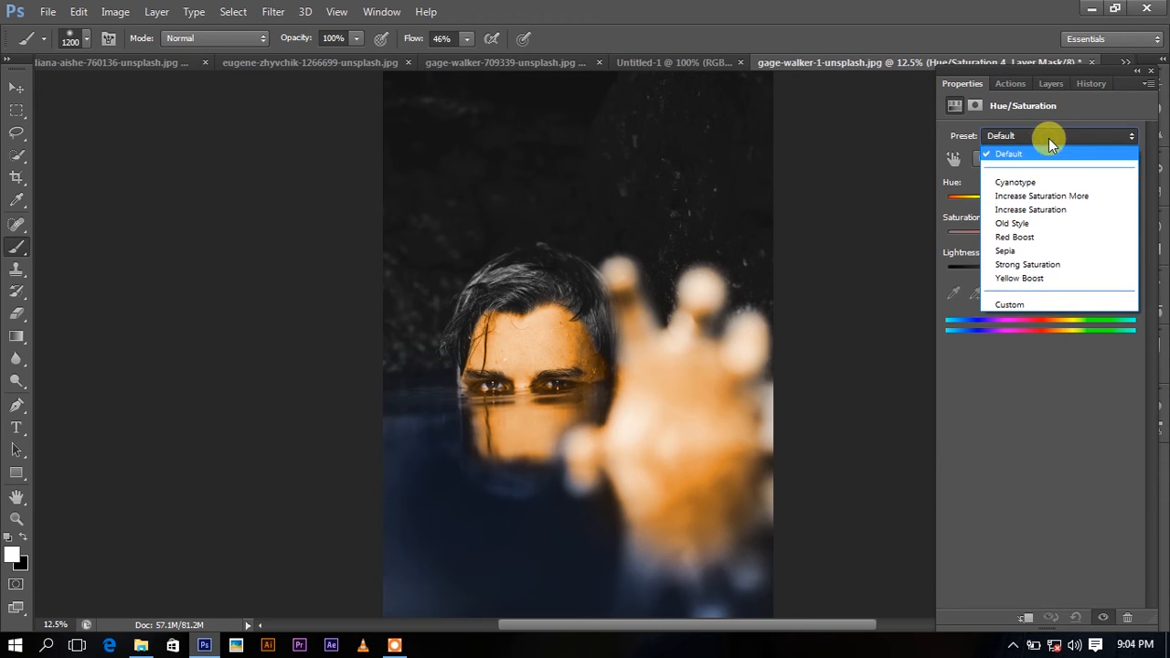
click(1031, 276)
mouse_move(1045, 197)
mouse_down()
mouse_move(1024, 199)
mouse_move(1079, 201)
mouse_move(1030, 174)
mouse_move(1063, 200)
mouse_up()
click(1039, 136)
click(1023, 243)
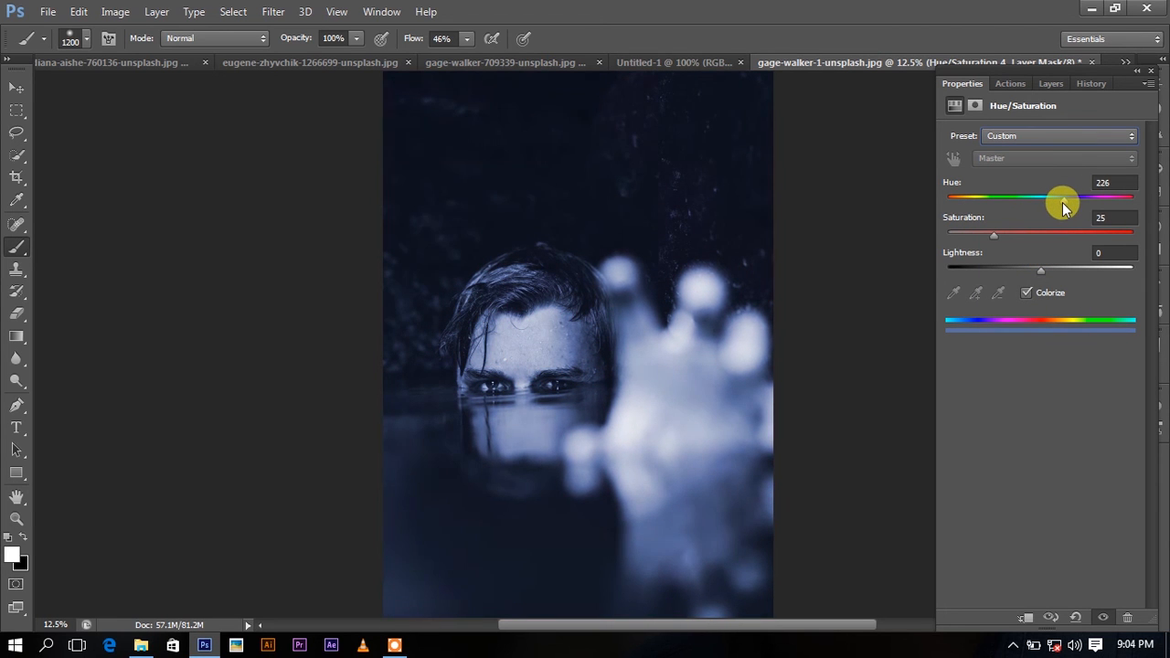
drag(1038, 235, 952, 262)
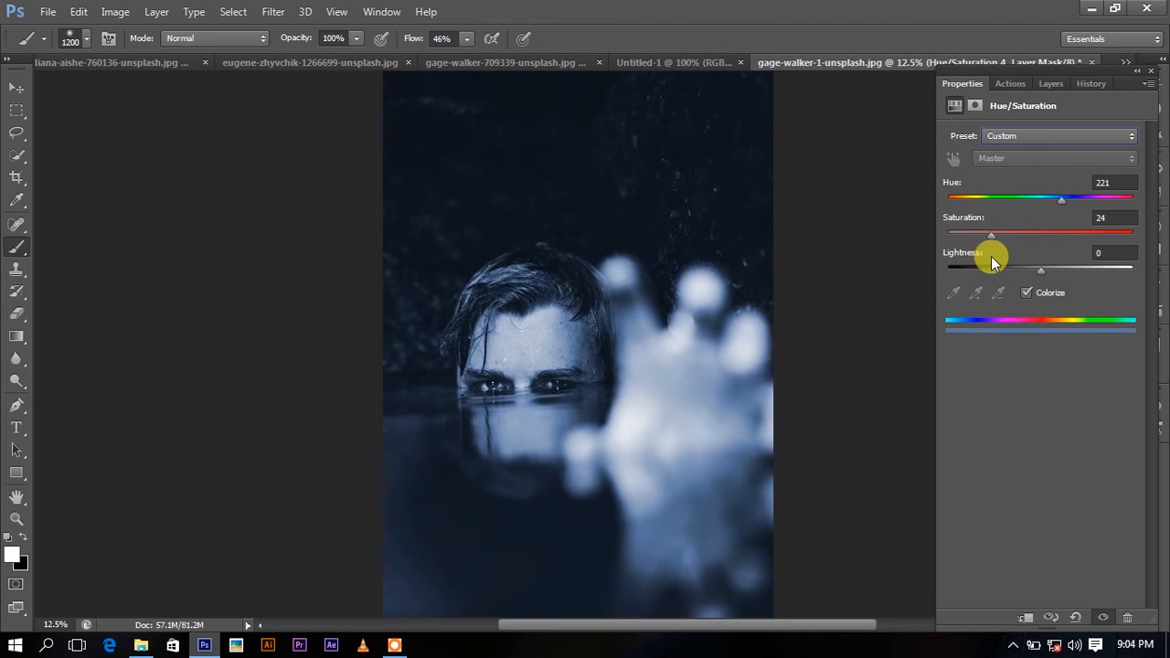
Invert the Hue/Saturation 4 mask and paint the man's hair in white with a smaller brush to reveal the blue tint
click(1051, 83)
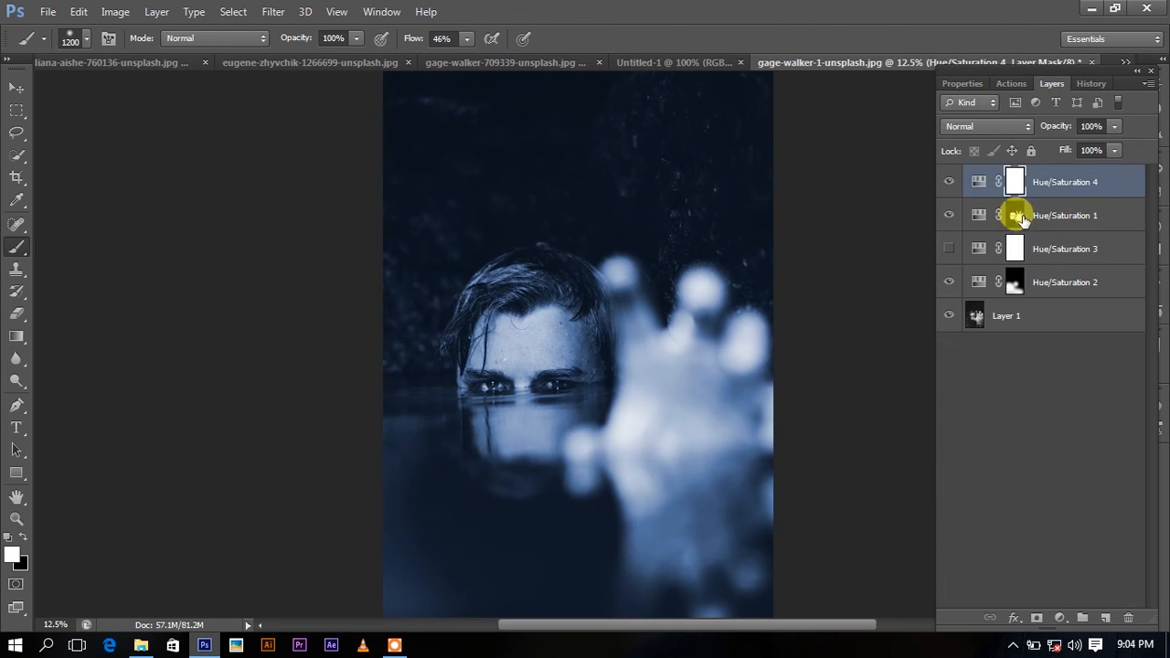
key(ctrl+i)
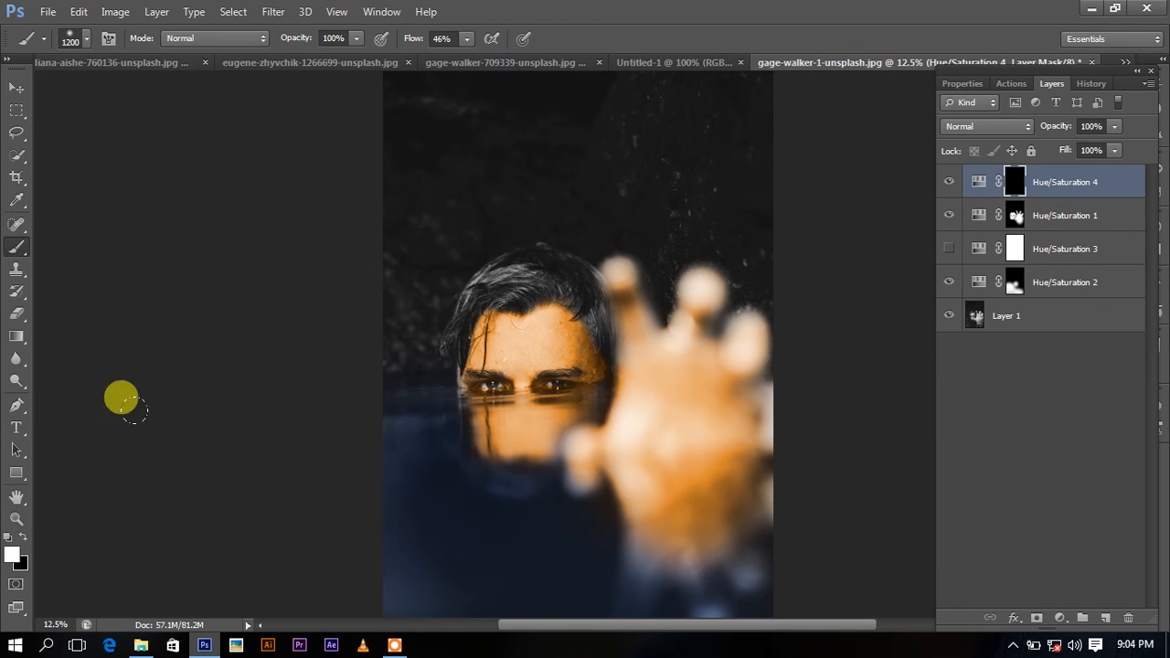
key(ctrl+plus)
key(ctrl+plus)
key(ctrl+plus)
drag(466, 254, 496, 434)
key(bracketleft)
key(bracketleft)
key(bracketleft)
key(bracketleft)
key(bracketleft)
key(bracketleft)
key(bracketleft)
key(bracketleft)
key(bracketleft)
key(bracketleft)
key(bracketleft)
key(bracketleft)
mouse_move(282, 481)
mouse_down()
mouse_move(327, 403)
mouse_move(252, 489)
mouse_move(300, 455)
mouse_move(341, 354)
mouse_move(334, 375)
mouse_move(295, 345)
mouse_move(389, 295)
mouse_move(406, 309)
mouse_move(385, 345)
mouse_up()
key(bracketright)
mouse_move(460, 320)
mouse_down()
mouse_move(442, 298)
mouse_move(456, 276)
mouse_move(524, 275)
mouse_move(625, 353)
mouse_move(595, 371)
mouse_move(628, 418)
mouse_move(674, 440)
mouse_move(689, 413)
mouse_move(691, 508)
mouse_move(662, 461)
mouse_move(683, 529)
mouse_move(627, 313)
mouse_move(379, 400)
mouse_move(374, 454)
mouse_move(412, 423)
mouse_move(382, 480)
mouse_move(403, 351)
mouse_up()
Paint the thin strands hanging over the forehead in white on the Hue/Saturation 4 mask, shrinking the brush from 45 to 9 px
key(bracketleft)
key(bracketleft)
key(bracketleft)
key(ctrl+plus)
key(ctrl+plus)
key(ctrl+plus)
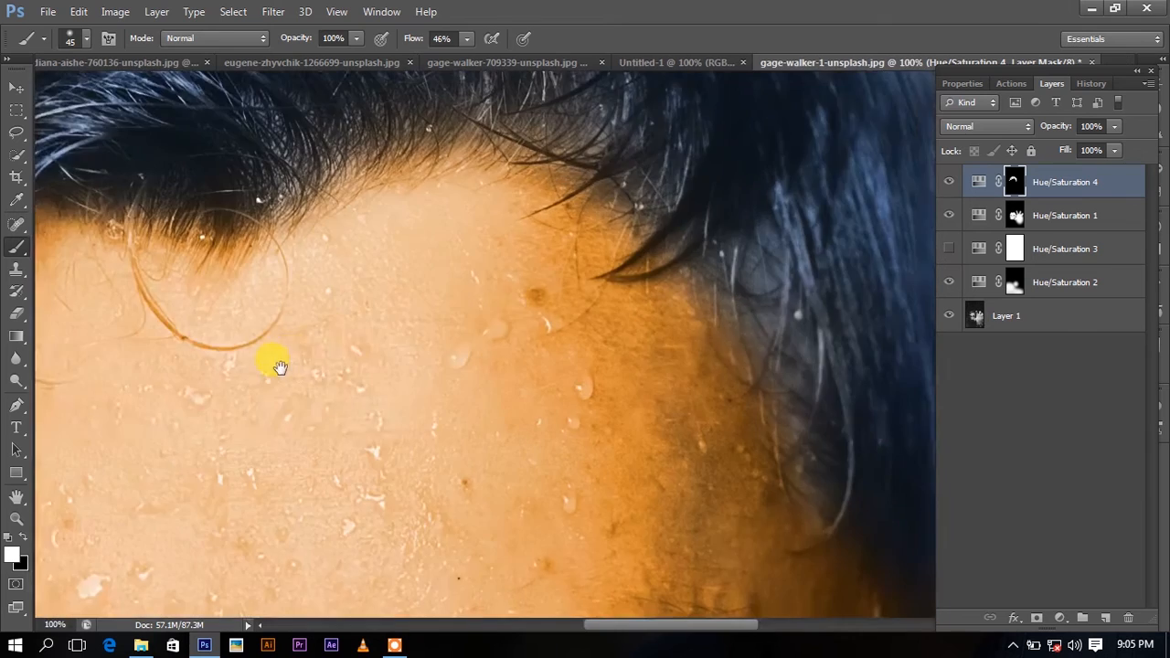
drag(105, 408, 586, 300)
key(bracketleft)
key(bracketleft)
key(bracketleft)
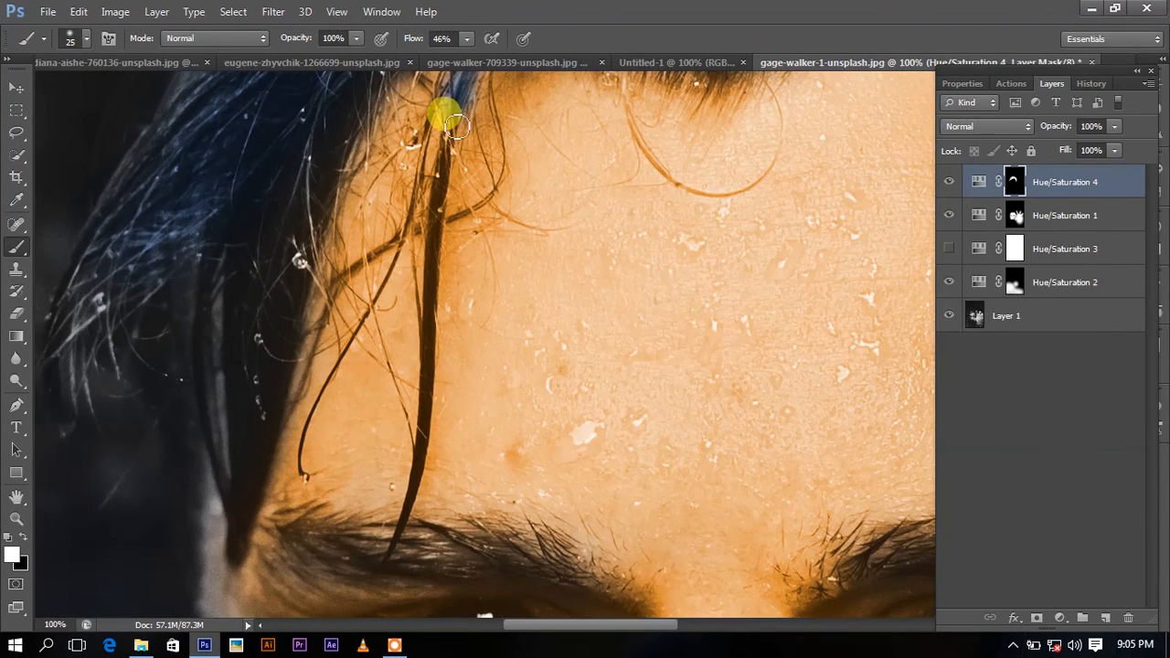
mouse_move(463, 123)
mouse_down()
mouse_move(439, 214)
mouse_move(431, 423)
mouse_up()
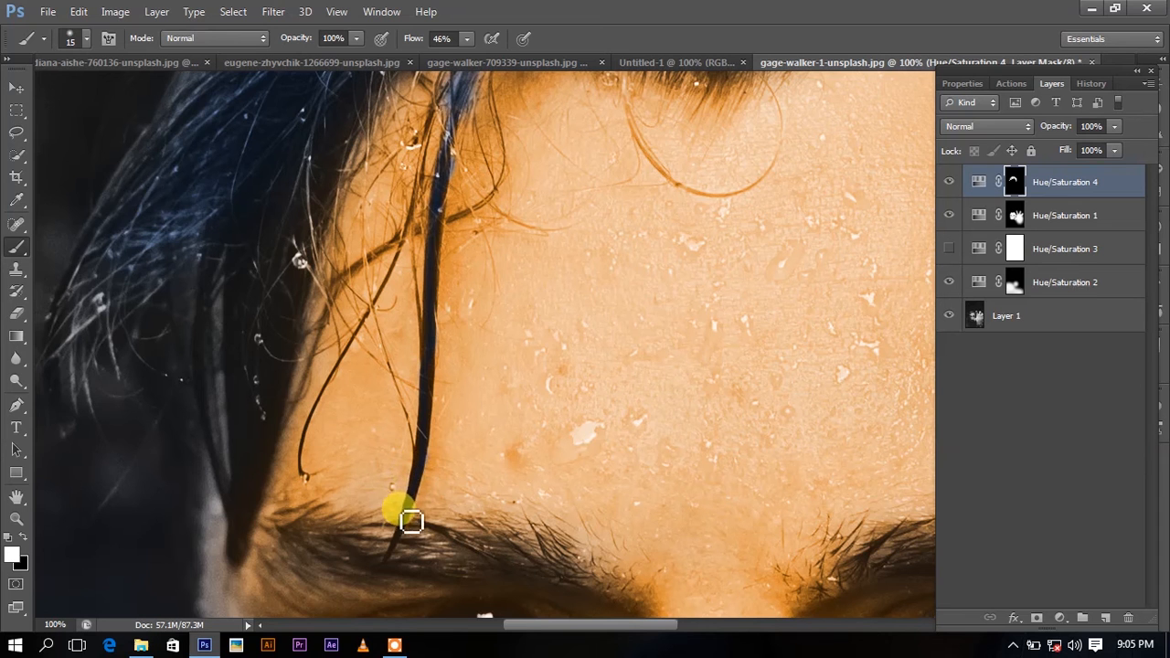
drag(403, 538, 387, 554)
click(299, 454)
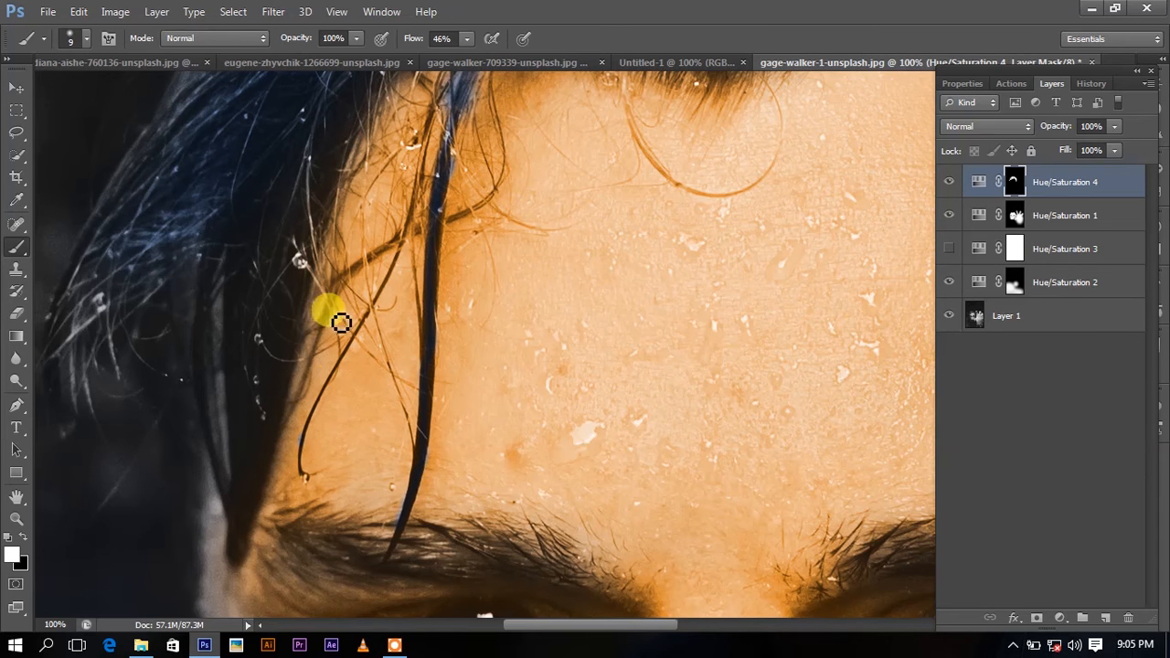
scroll(374, 311, up, 3)
scroll(542, 274, down, 3)
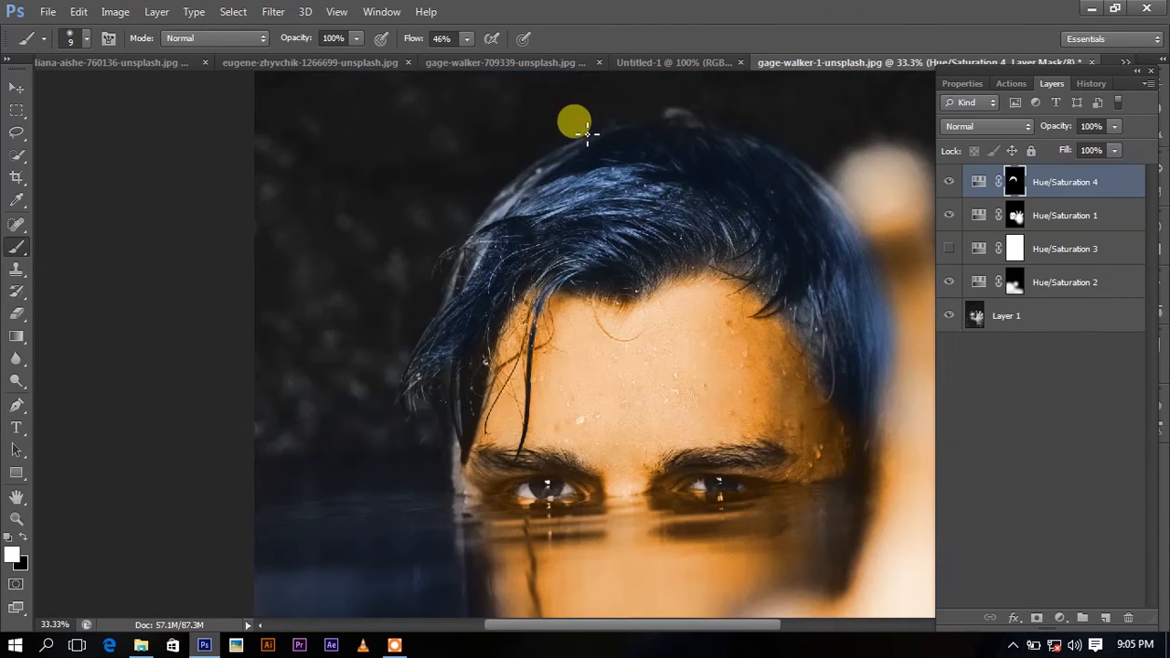
Lower the brush flow to 9% and enlarge the brush to 300 px
click(466, 45)
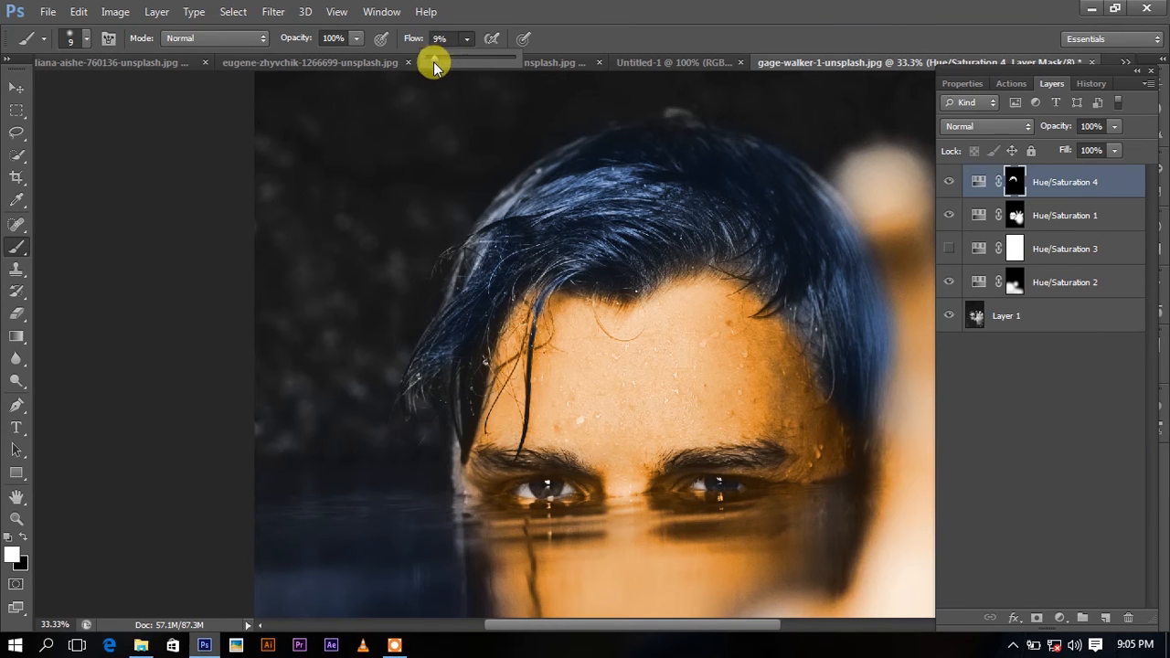
click(542, 306)
key(bracketright)
key(bracketright)
key(bracketright)
key(bracketright)
key(bracketright)
key(bracketright)
key(bracketright)
key(bracketright)
key(bracketright)
key(bracketright)
key(bracketright)
key(bracketright)
key(bracketright)
key(bracketright)
key(bracketright)
key(bracketright)
key(bracketright)
key(bracketright)
key(bracketright)
key(bracketright)
key(bracketleft)
key(bracketleft)
key(bracketleft)
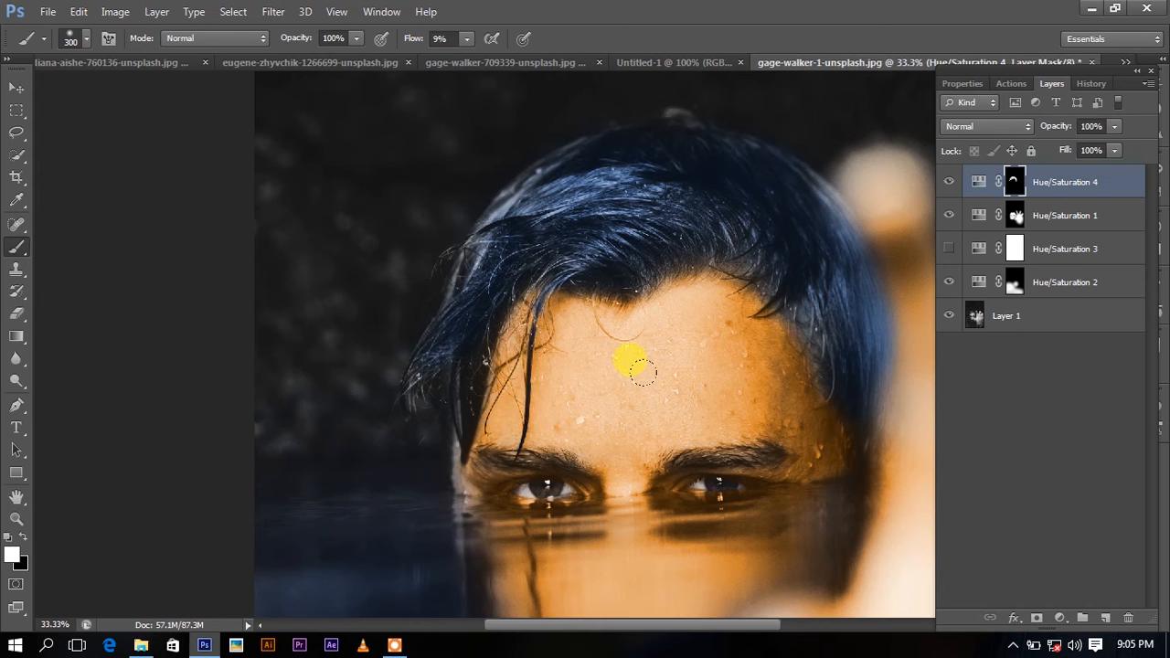
Reduce the Hue/Saturation 4 layer's opacity to 53% to soften the blue hair tint
key(ctrl+minus)
key(ctrl+minus)
key(ctrl+minus)
key(ctrl+minus)
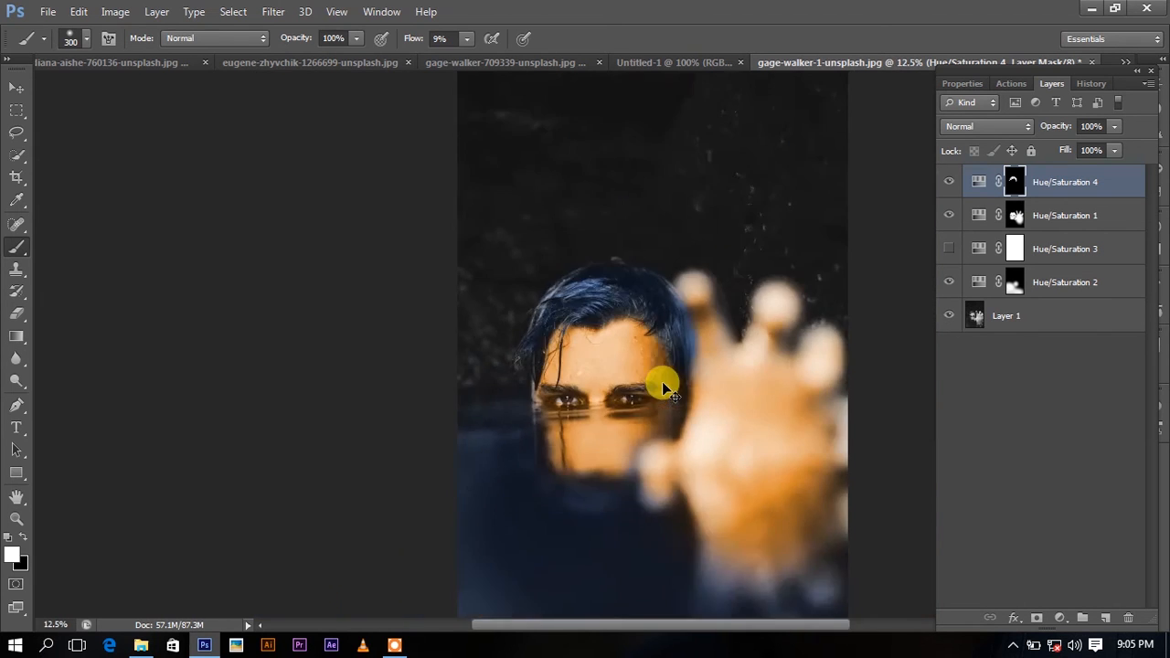
key(ctrl+plus)
click(1115, 128)
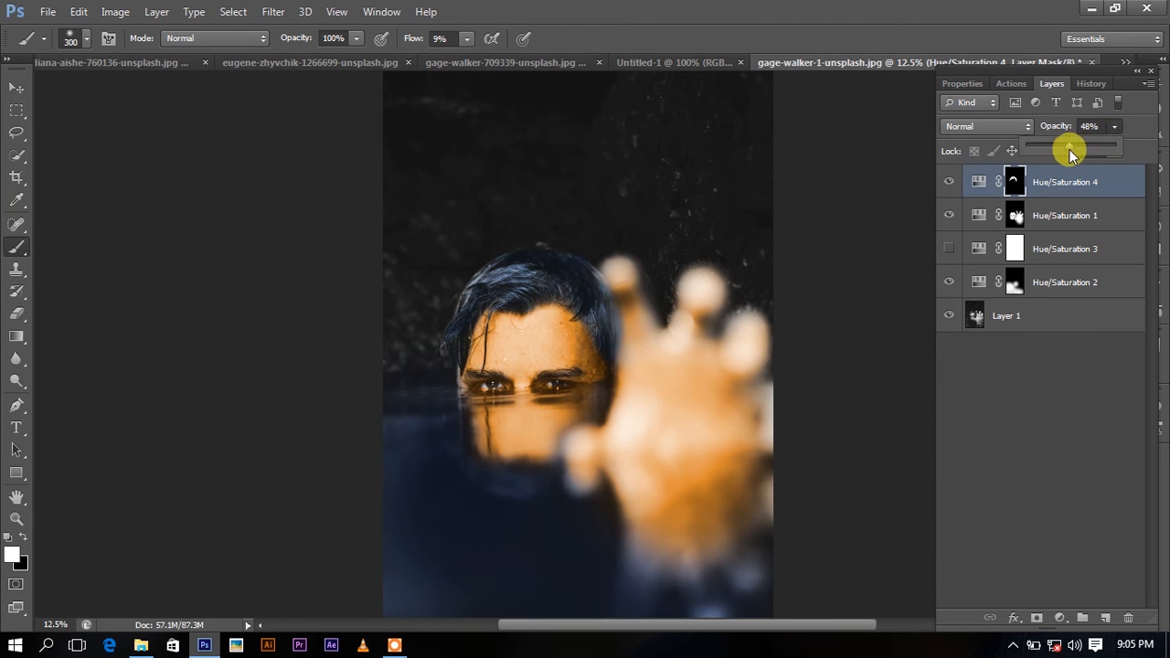
Compare the image with the orange Hue/Saturation 1 layer hidden and shown, and lower that layer's opacity to about 74%
click(1061, 252)
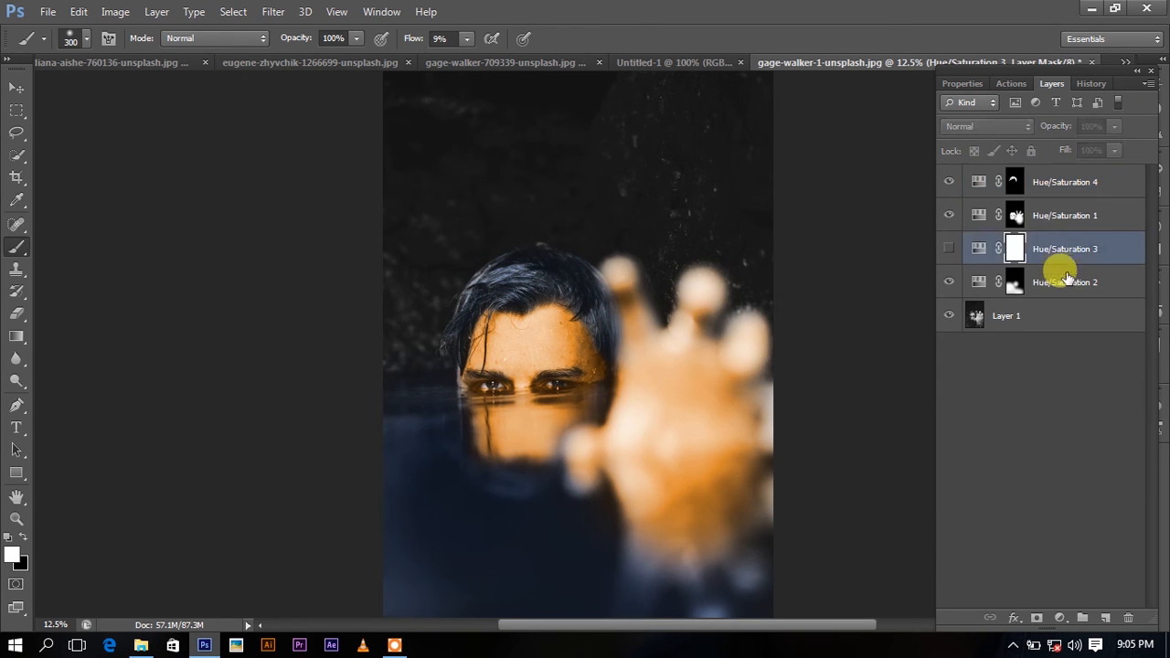
click(1063, 277)
click(948, 215)
click(948, 215)
click(1082, 219)
drag(1085, 148, 1056, 149)
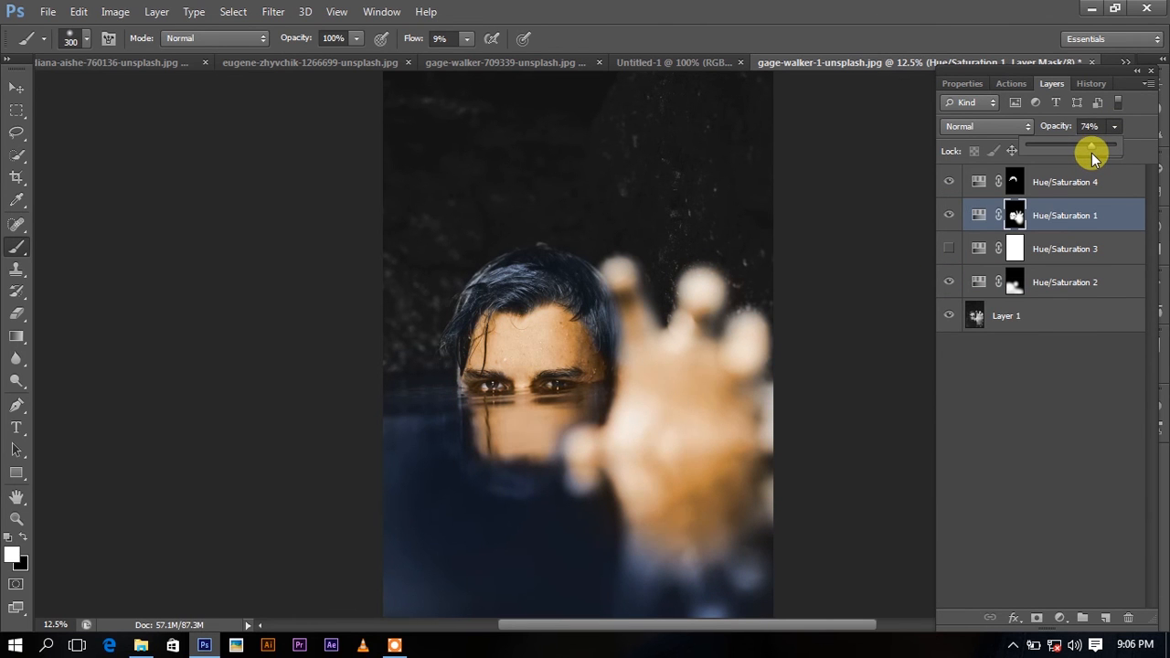
Create a new layer above Hue/Saturation 4 and set the foreground color to blue 0042d8
click(1084, 181)
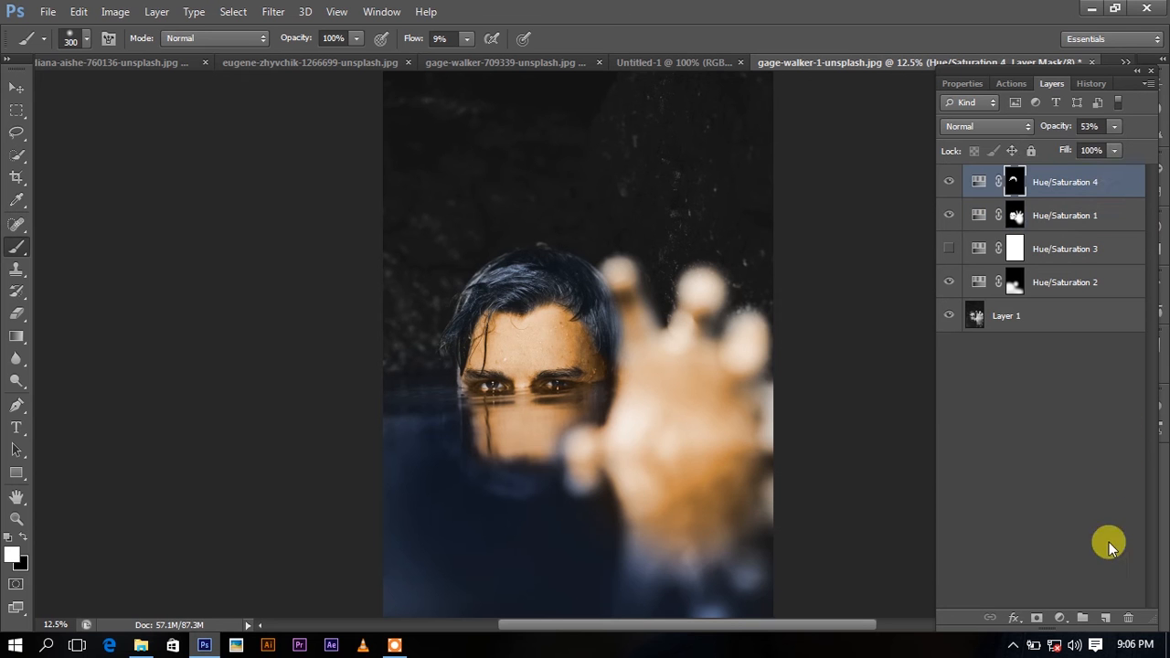
click(1105, 618)
click(11, 554)
drag(577, 277, 590, 244)
click(568, 196)
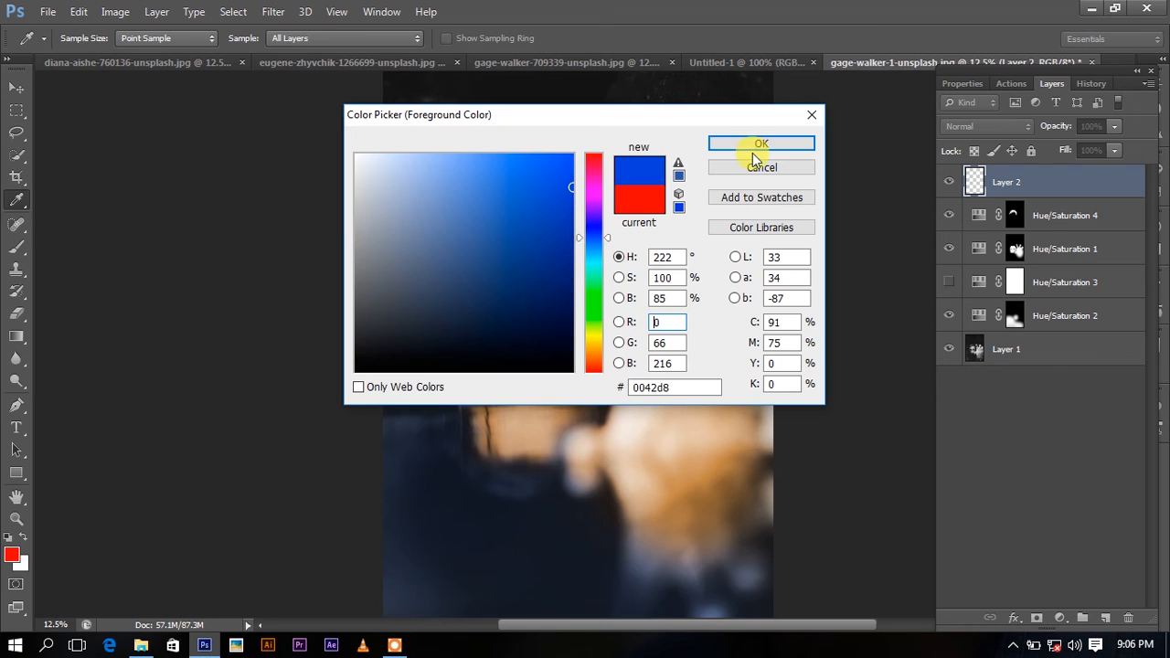
click(759, 146)
Draw a circular marquee selection around the iris of the eye beneath the hanging hair strand
key(b)
scroll(634, 335, up, 5)
drag(461, 421, 743, 229)
scroll(817, 305, up, 3)
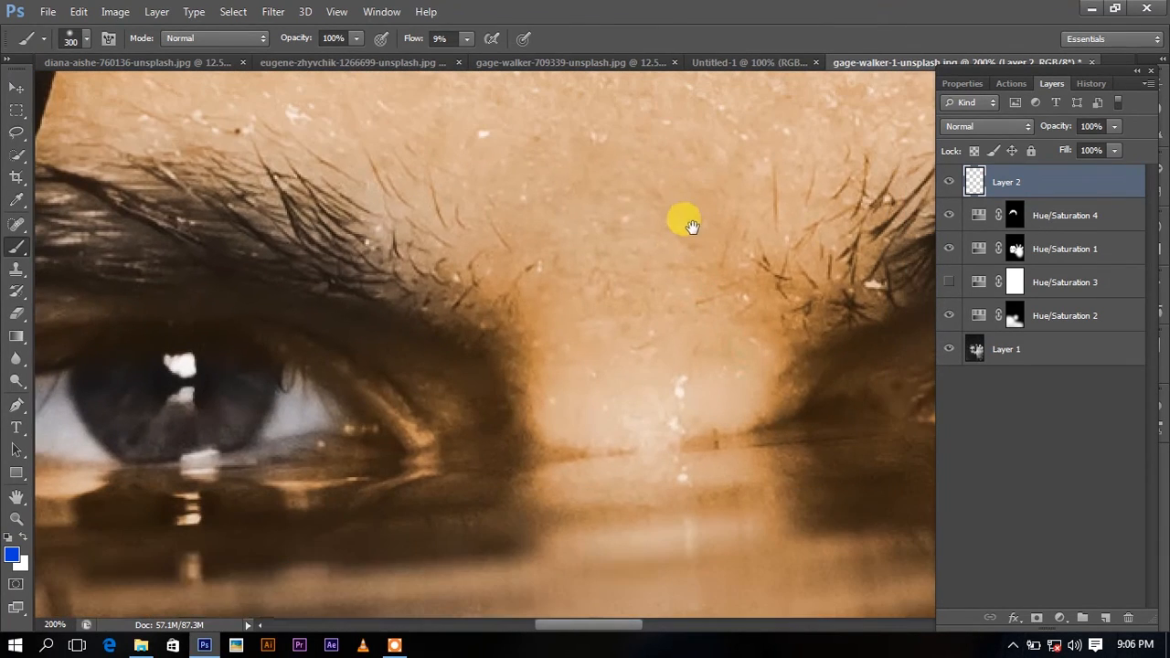
drag(13, 108, 82, 125)
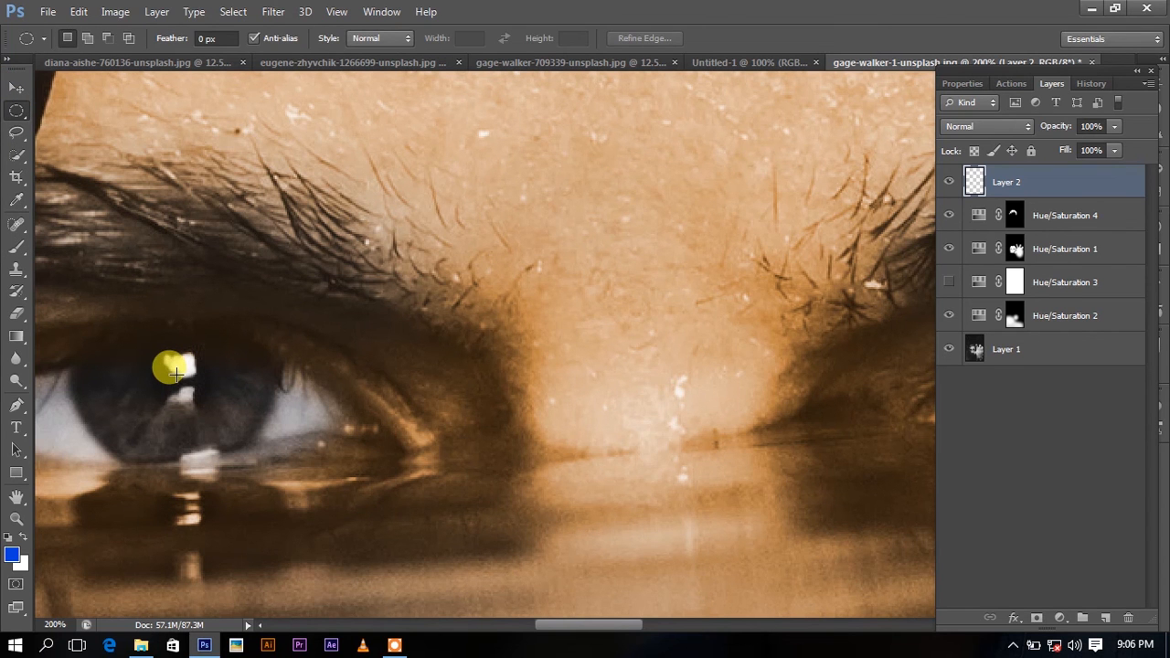
drag(177, 373, 265, 494)
Choose the Foreground to Transparent gradient and try a linear fill across the iris selection
click(19, 331)
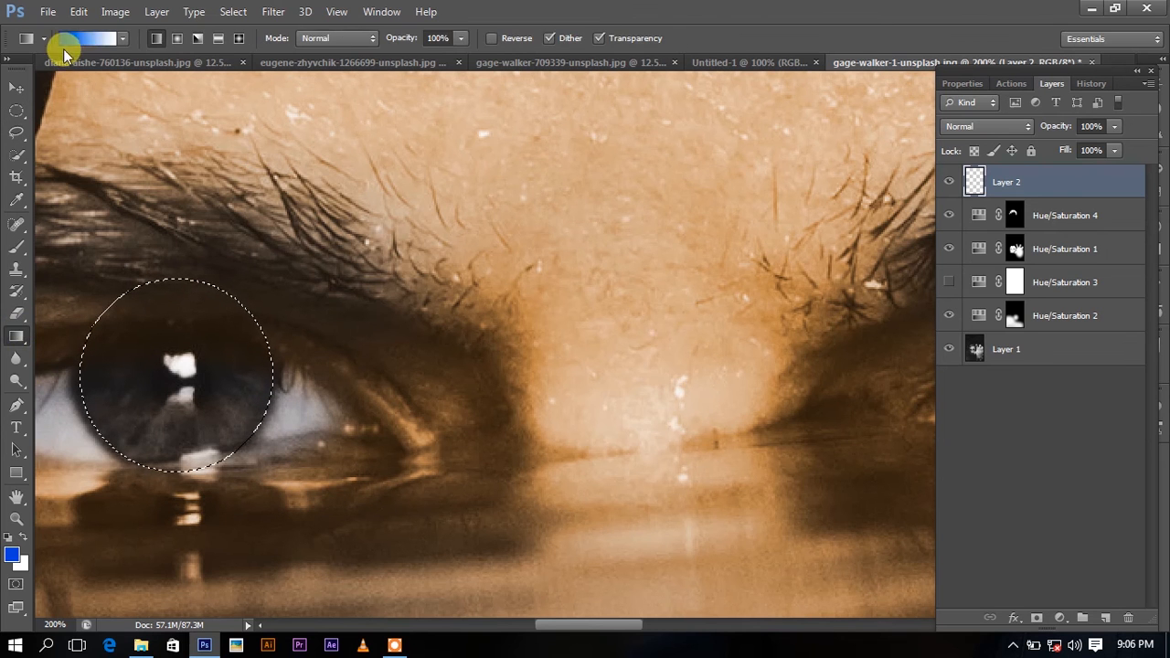
click(92, 36)
click(455, 130)
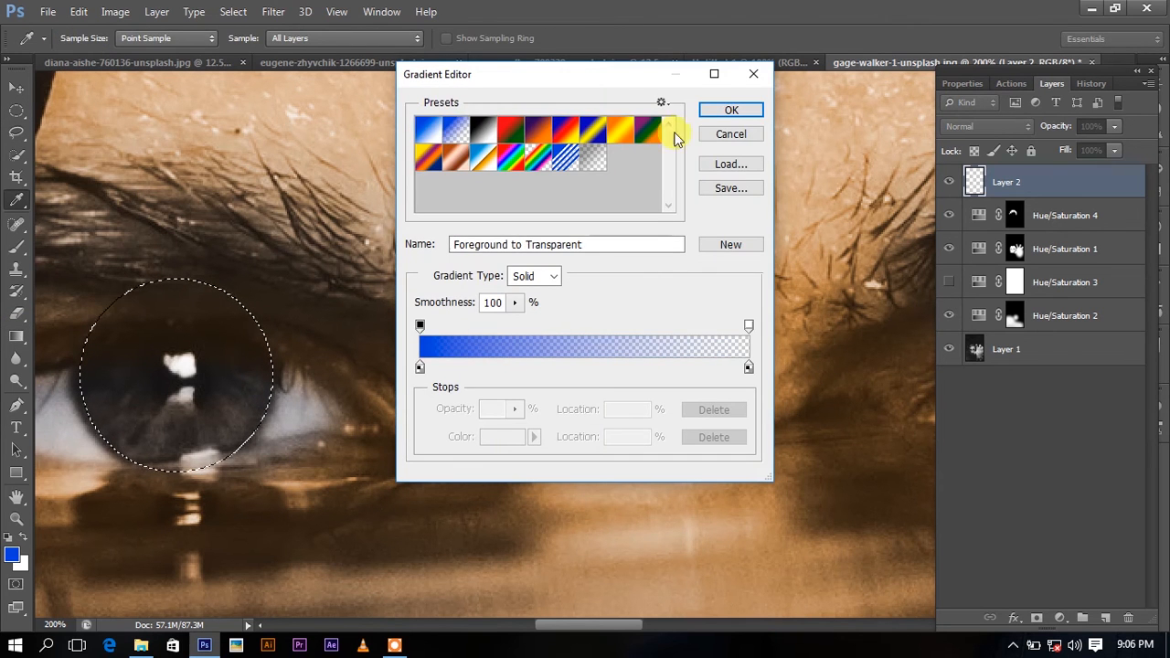
click(730, 110)
drag(181, 369, 201, 496)
key(ctrl+z)
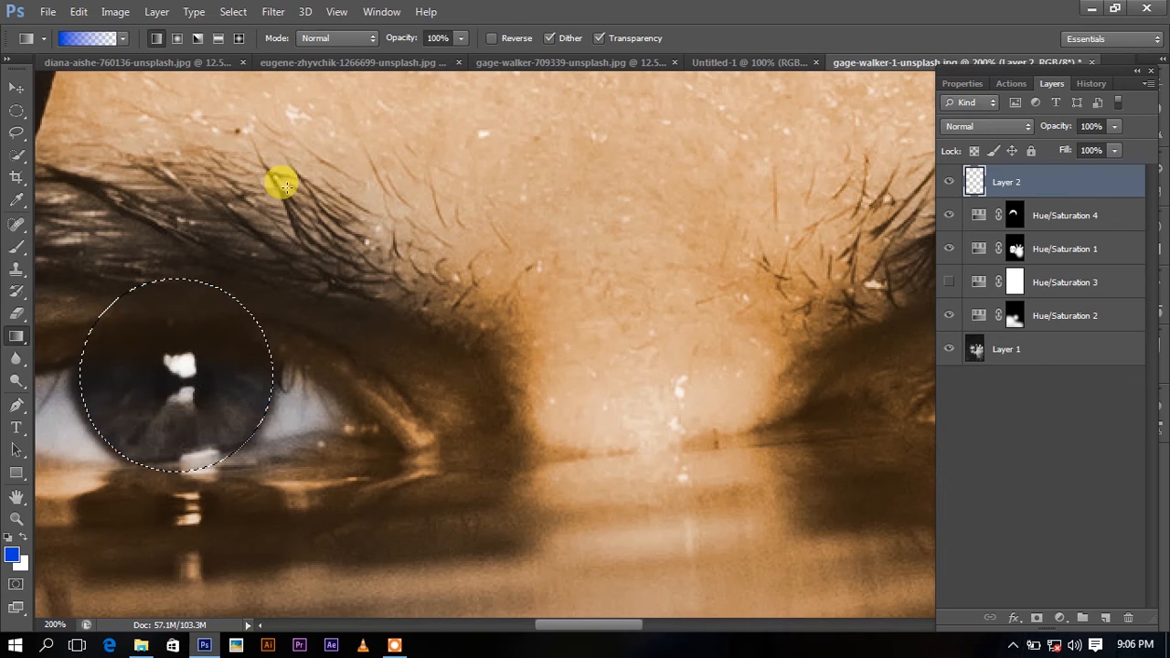
Fill the iris selection on Layer 2 with a reversed radial blue gradient, keeping the pupil clear, and deselect
click(176, 38)
drag(175, 370, 212, 526)
key(ctrl+z)
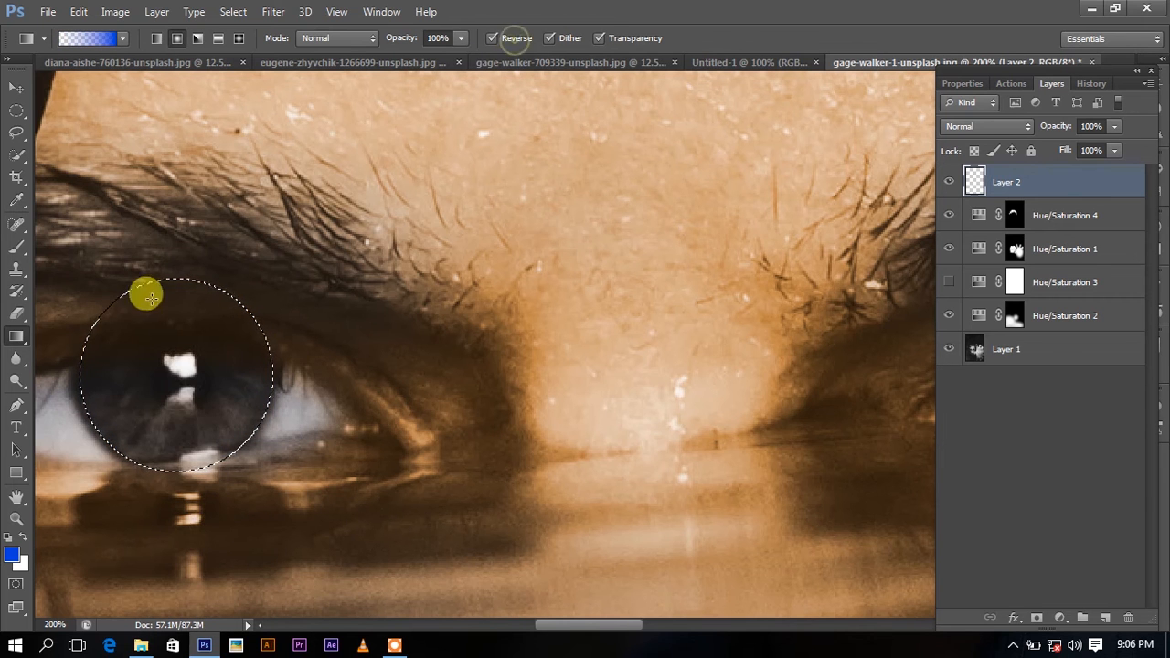
drag(175, 366, 214, 527)
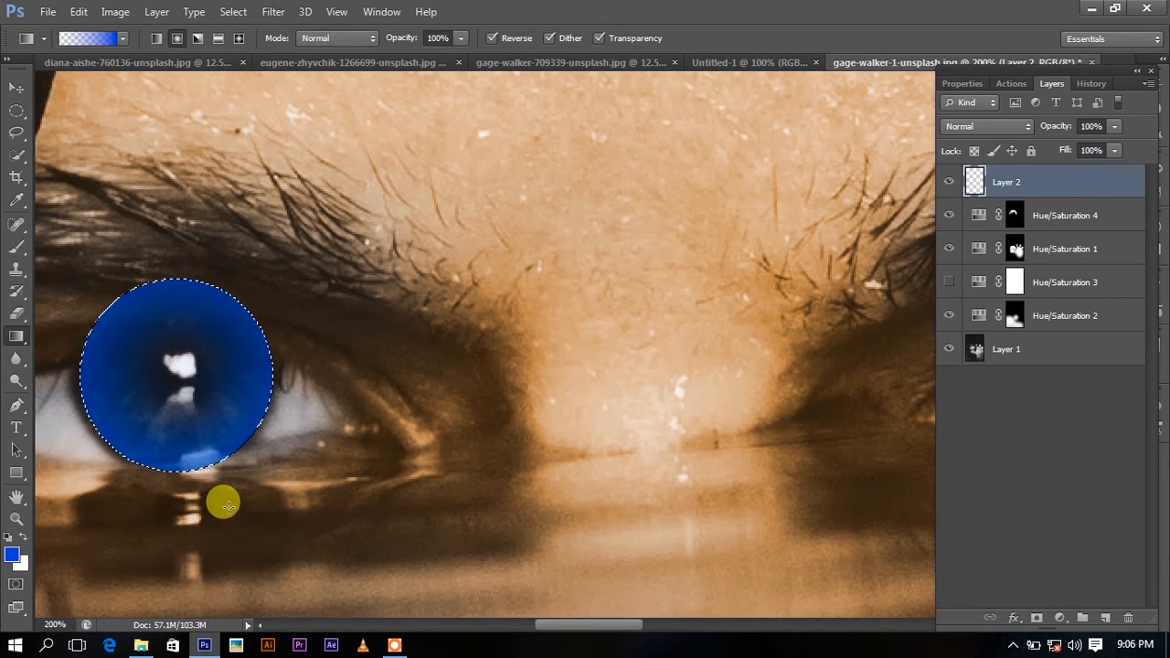
key(m)
right_click(209, 372)
click(260, 24)
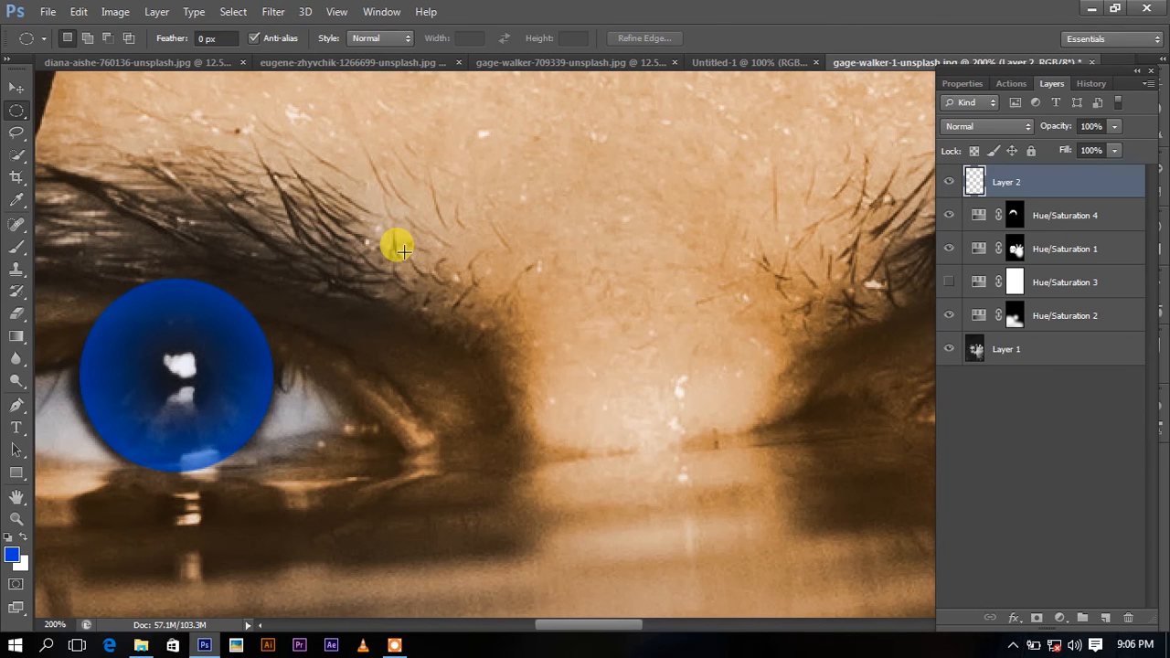
key(ctrl+minus)
key(ctrl+minus)
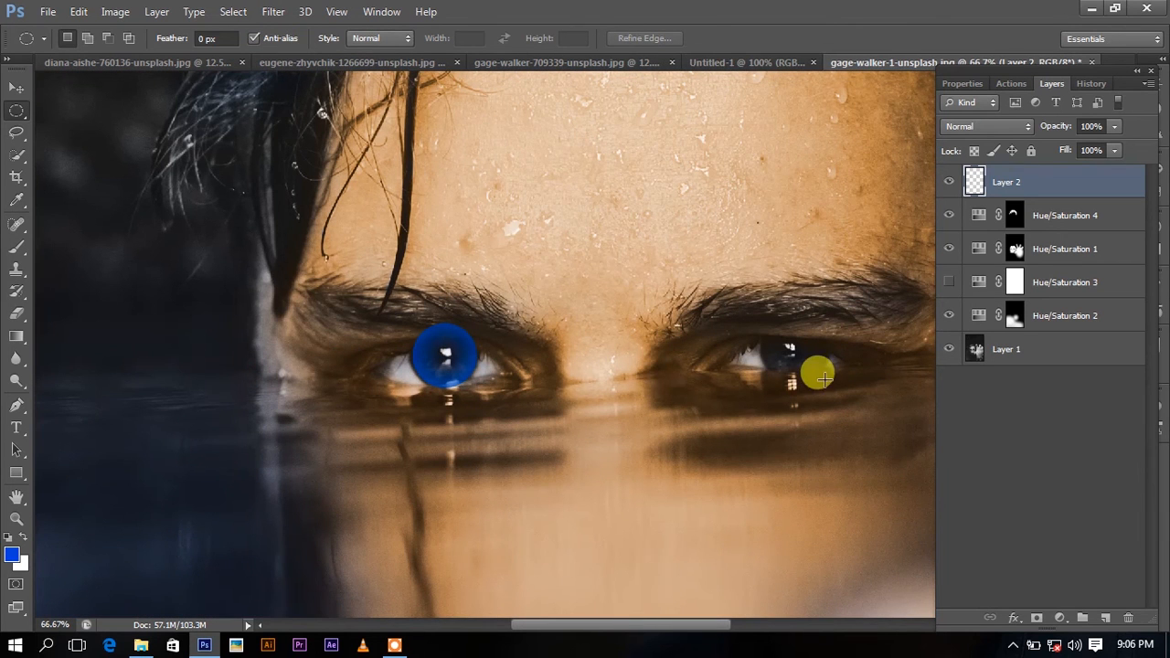
Duplicate Layer 2 and move the blue iris copy over the iris of the other eye
key(ctrl+j)
key(ctrl+t)
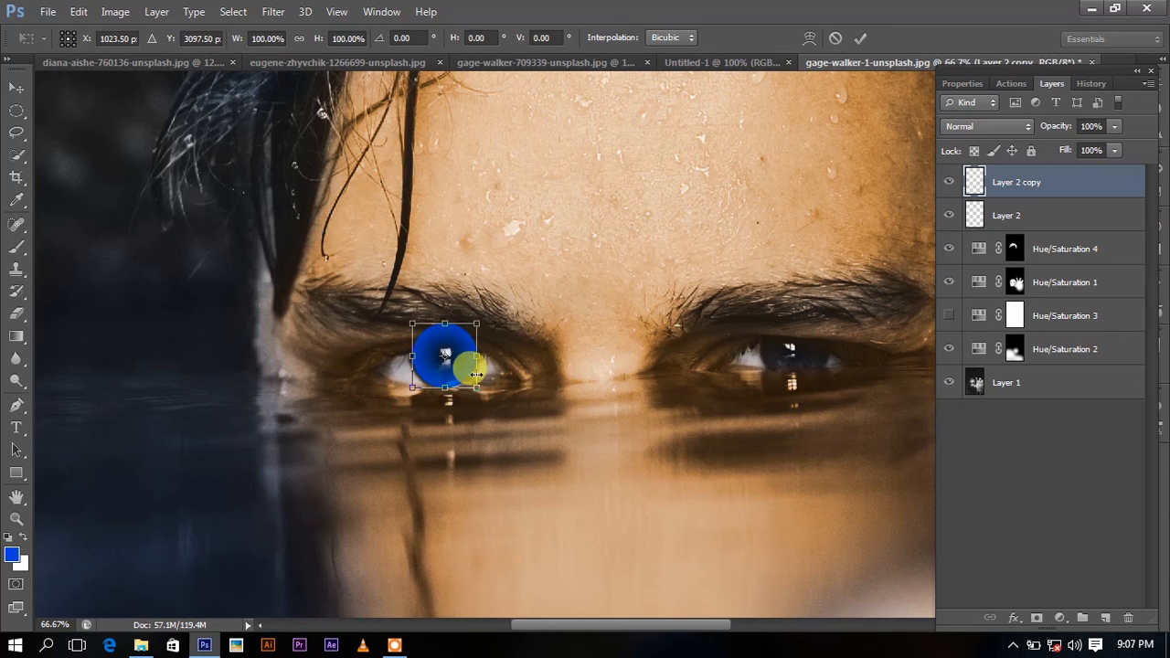
drag(463, 369, 808, 364)
click(860, 37)
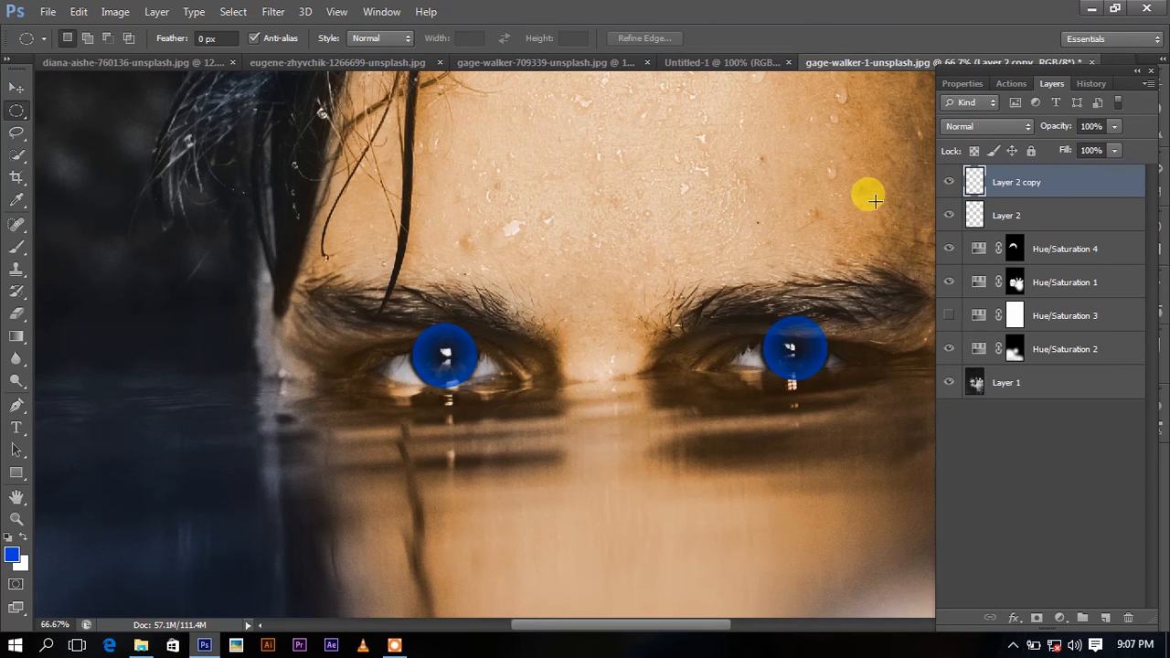
Lower the opacity of Layer 2 to 13% so the eyelid edges show through the blue circle
click(1003, 217)
key(ctrl+plus)
key(ctrl+plus)
key(ctrl+plus)
key(ctrl+plus)
drag(290, 325, 382, 316)
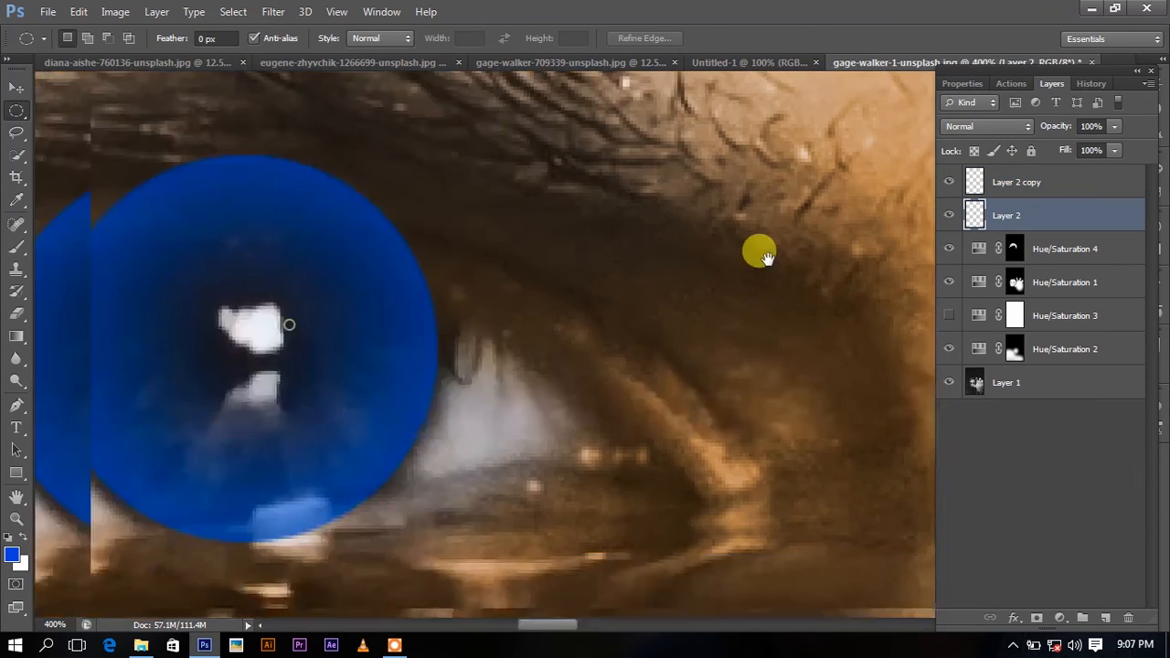
drag(17, 133, 51, 148)
drag(1114, 126, 1039, 158)
Trace a closed polygonal lasso selection around the eye opening under Layer 2, following the upper lid and waterline
click(119, 312)
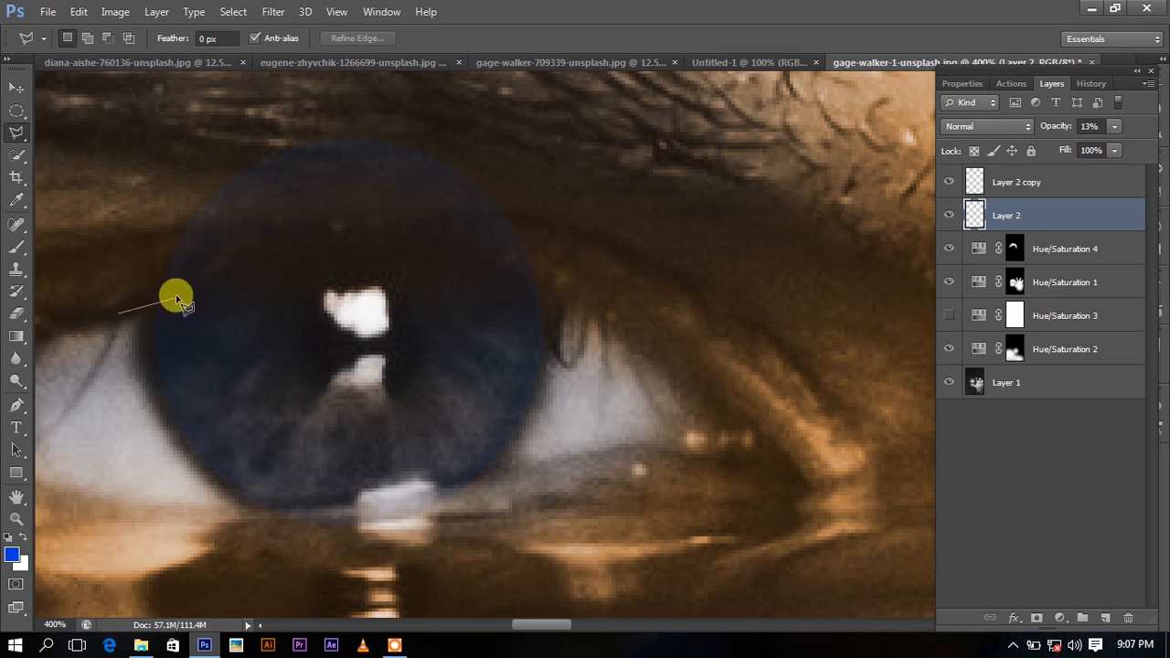
click(283, 260)
click(366, 243)
click(446, 250)
click(525, 277)
click(588, 322)
click(576, 477)
click(360, 501)
click(291, 506)
click(226, 507)
click(152, 484)
click(95, 407)
click(117, 313)
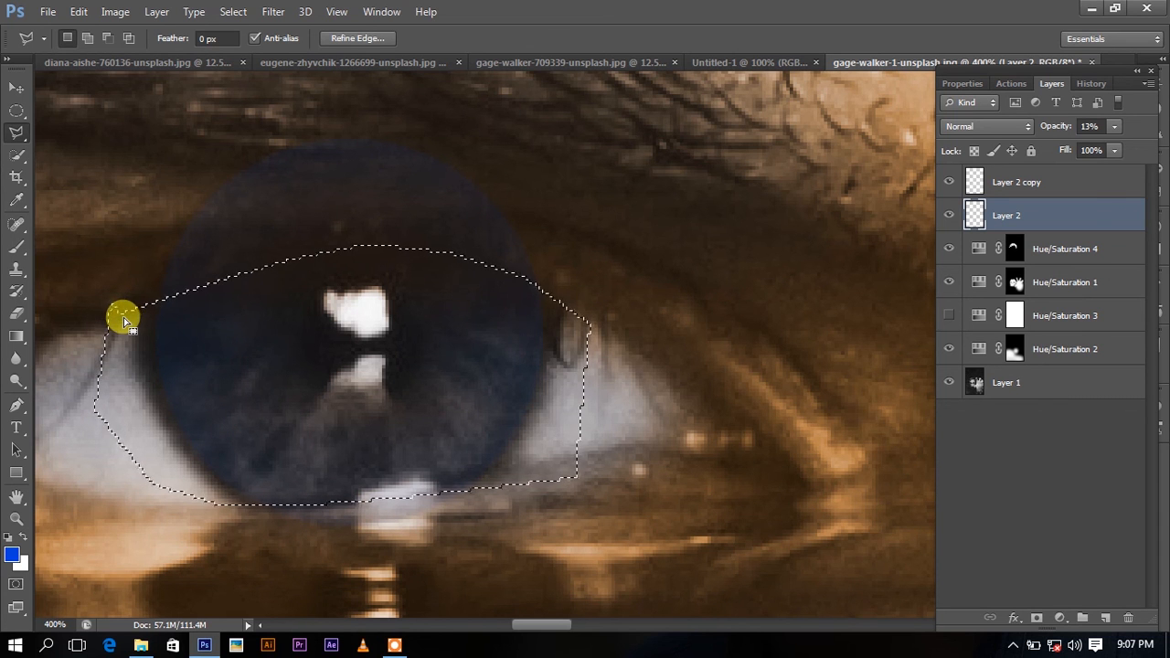
Refine the selection edge with Smooth 10 and Feather 2.4 px, output as a selection
click(345, 37)
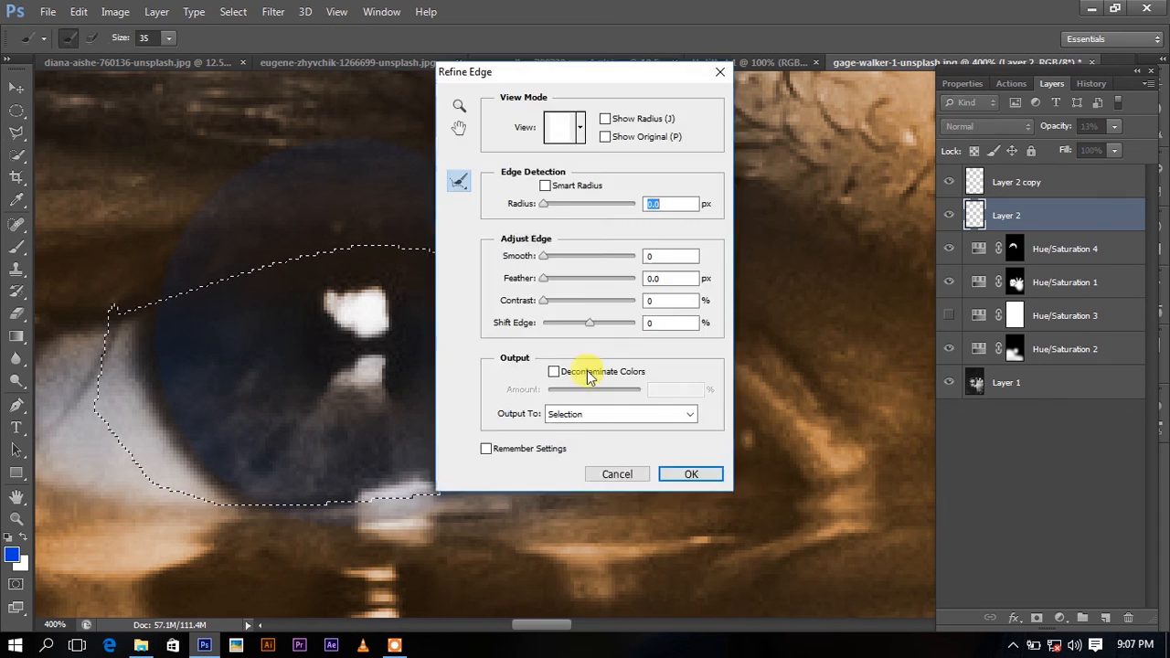
click(552, 256)
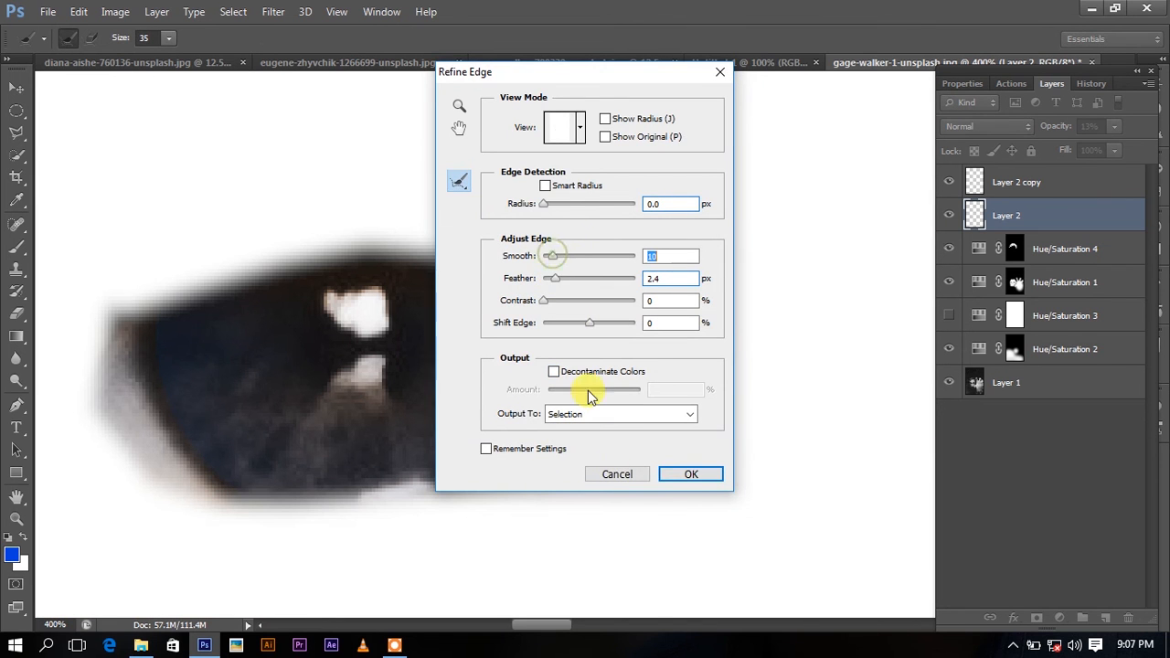
click(681, 474)
Erase the blue on Layer 2 outside the eye opening by inverting the selection and clearing it, and deselect
click(368, 297)
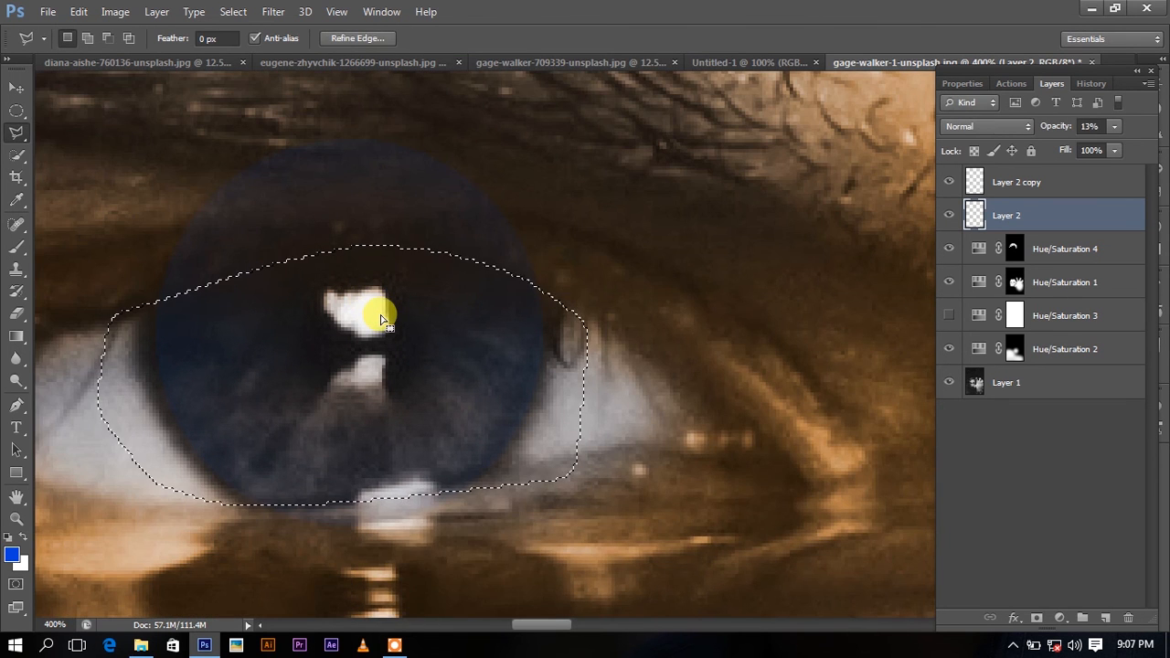
right_click(382, 270)
click(419, 303)
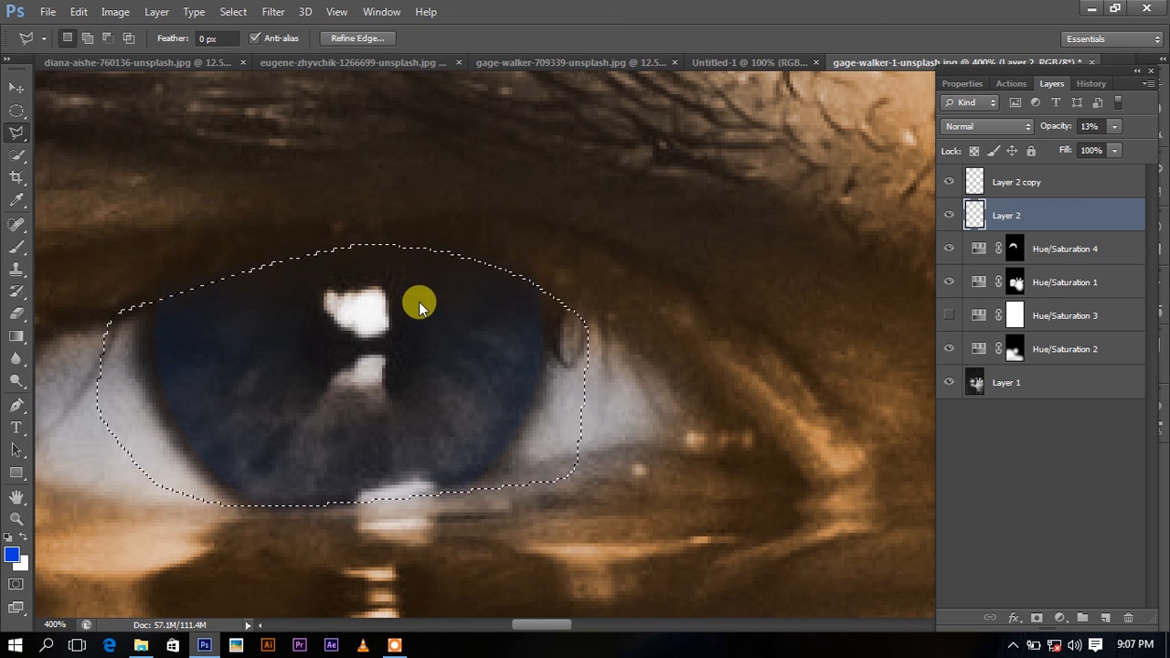
key(m)
right_click(421, 272)
click(468, 287)
Lower the opacity of Layer 2 copy to 25% so the lid edges of the other eye show through
drag(717, 328, 60, 228)
drag(753, 341, 449, 407)
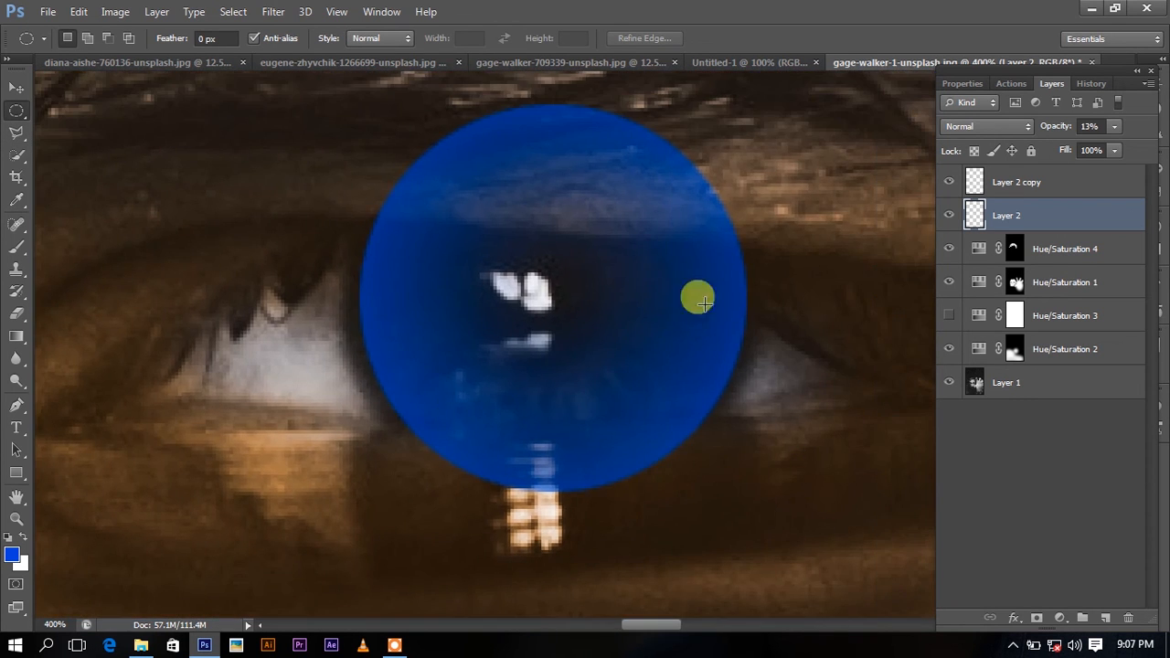
click(1007, 186)
click(1118, 127)
drag(1058, 151, 1048, 148)
Trace a closed polygonal lasso selection around the other eye's opening, from the upper lid down to the waterline
click(11, 135)
click(324, 263)
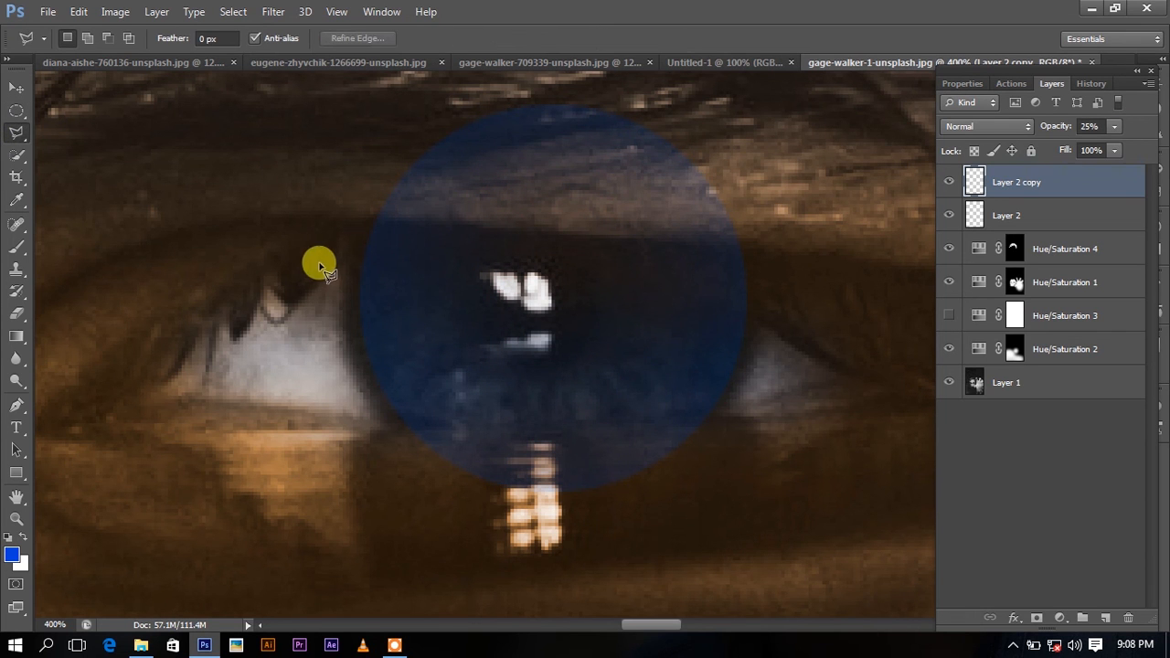
click(380, 227)
click(401, 220)
click(501, 231)
click(591, 236)
click(650, 235)
click(713, 239)
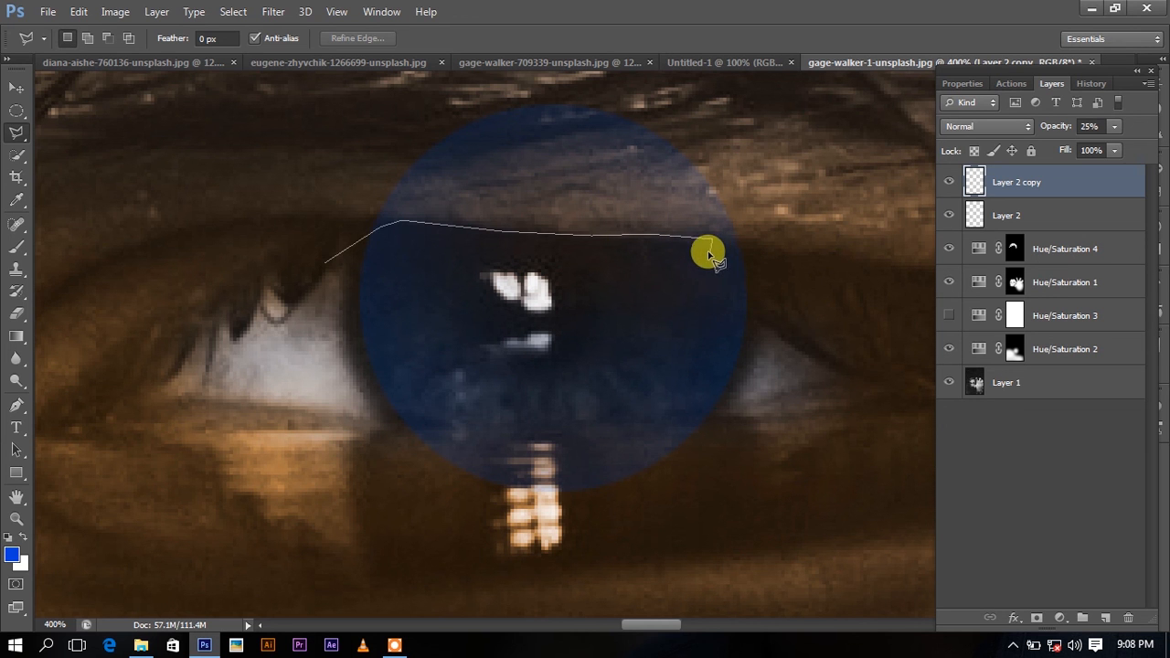
click(652, 217)
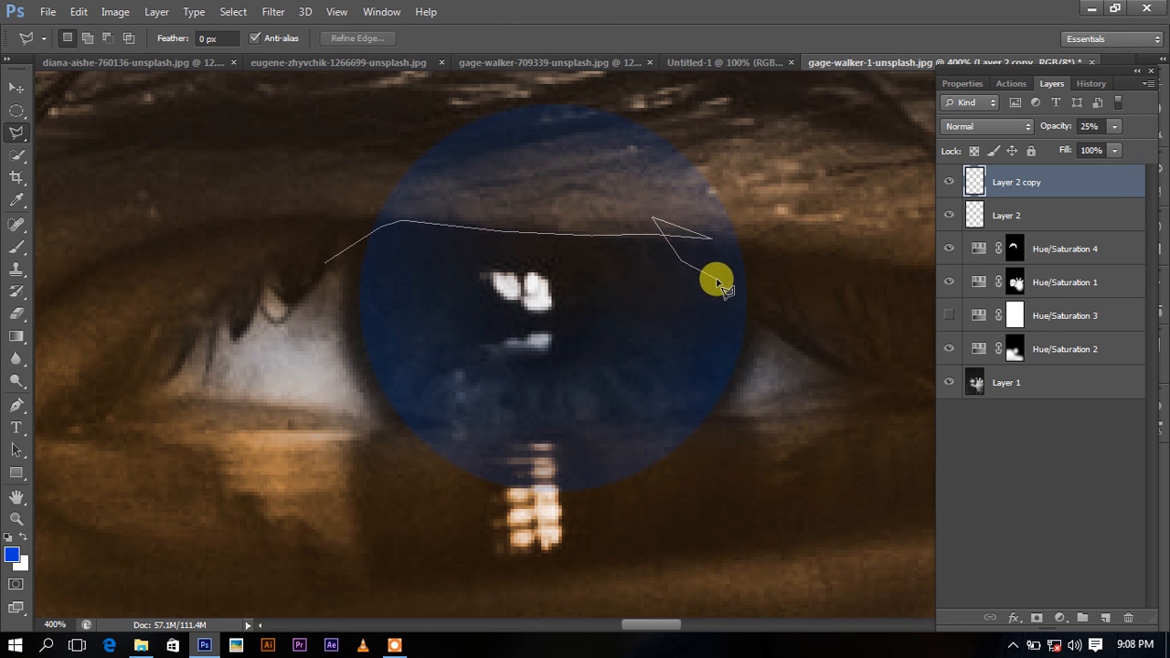
click(753, 299)
click(794, 334)
click(729, 418)
click(690, 417)
click(517, 432)
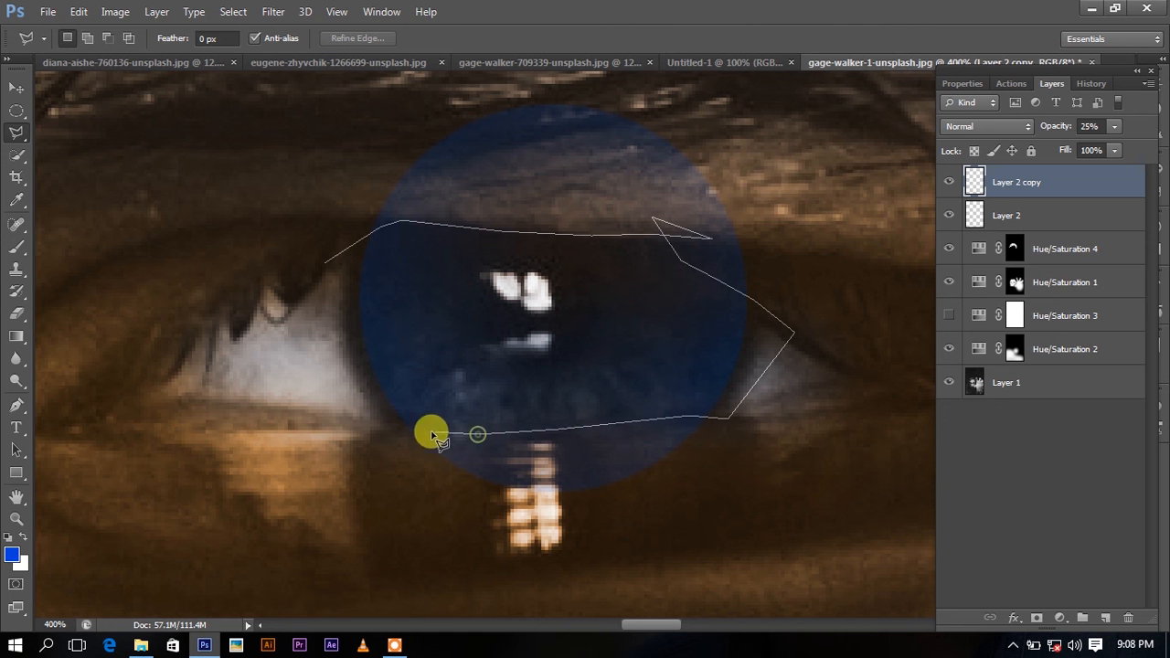
click(379, 425)
click(327, 262)
Invert the selection to cover everything outside the eye opening and smooth its edge with Refine Edge
right_click(478, 295)
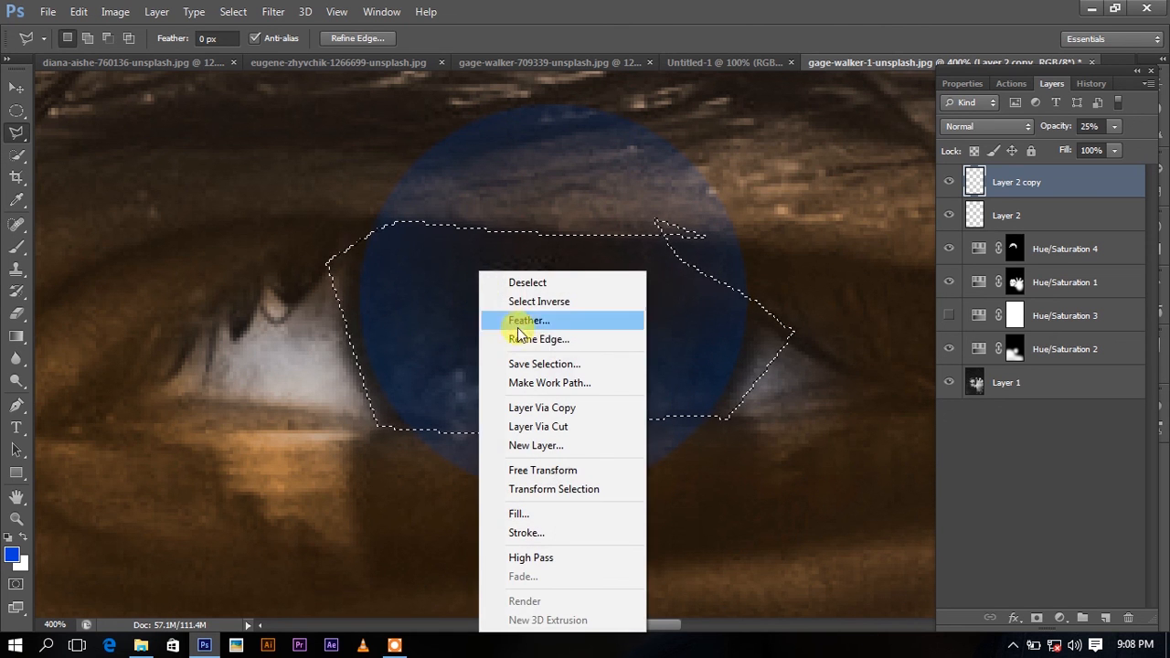
click(497, 301)
click(357, 38)
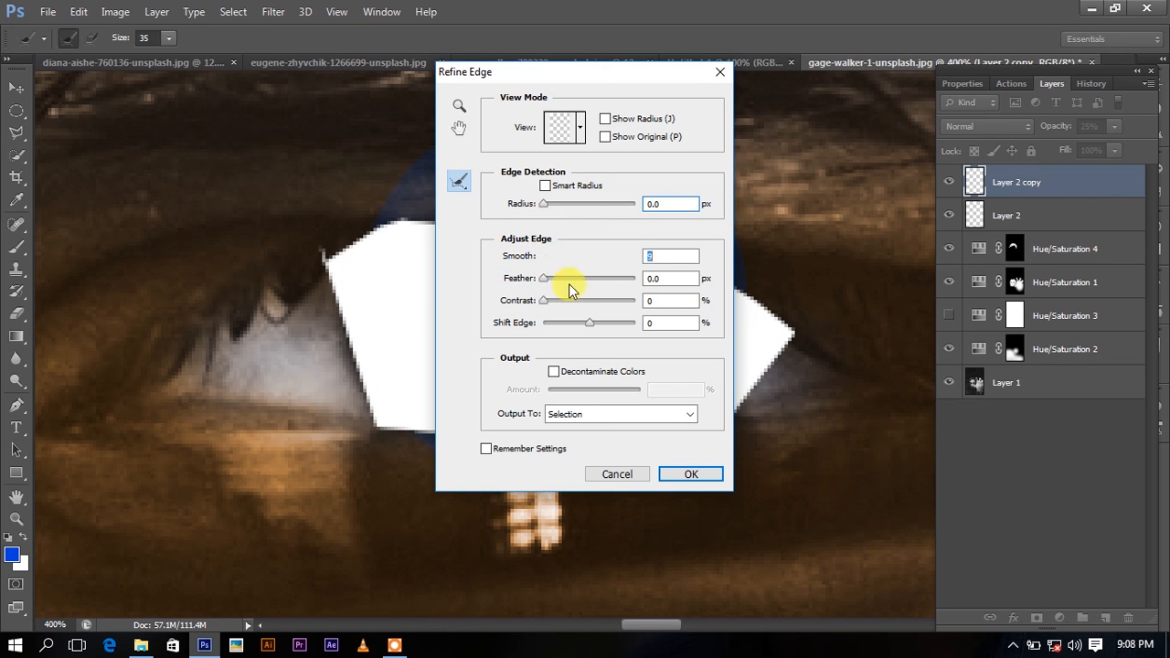
click(681, 474)
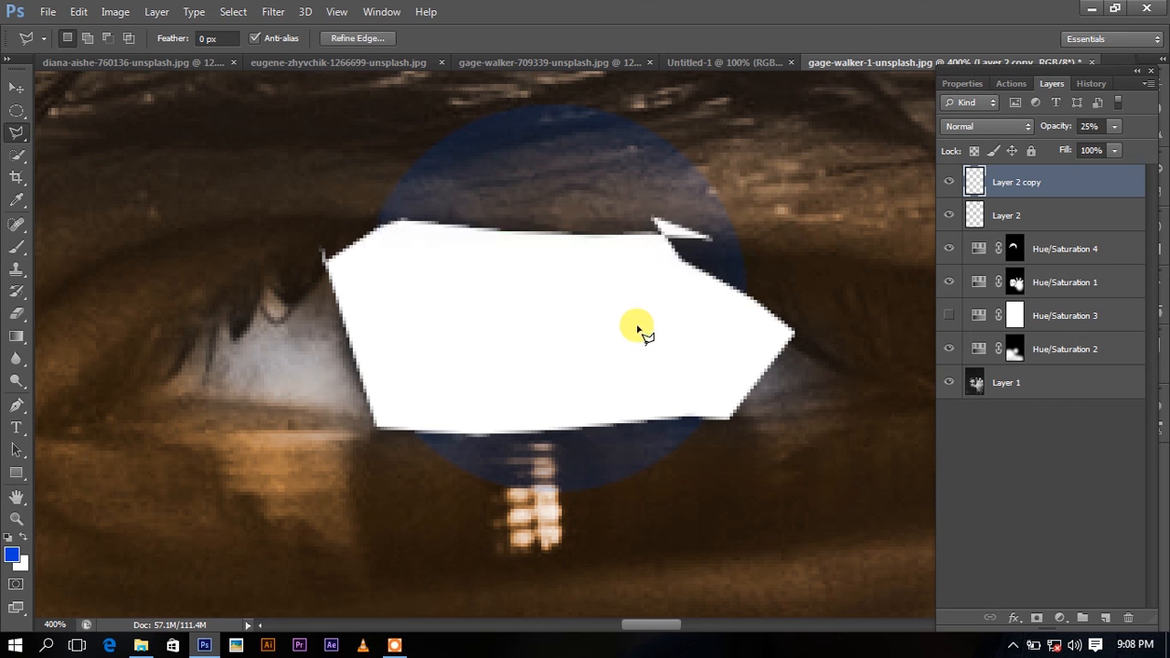
Clear the blue outside the eye opening on Layer 2 copy and deselect
key(ctrl+shift+i)
key(Delete)
key(m)
right_click(588, 289)
click(614, 284)
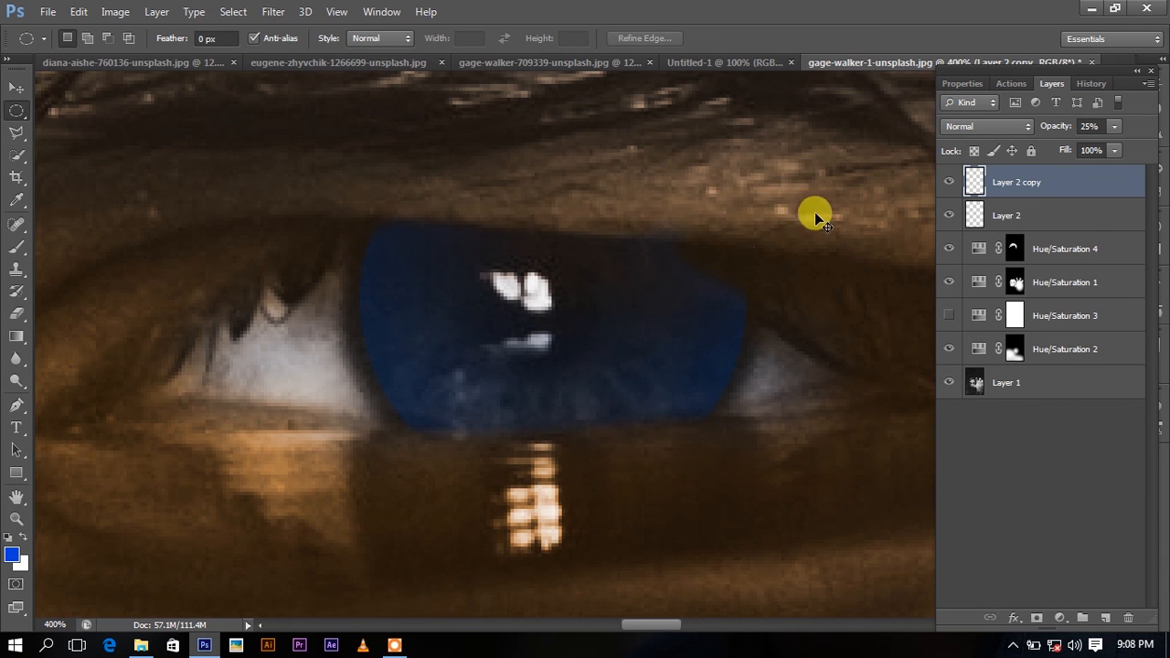
Set Layer 2 to the Lighten blend mode and adjust its opacity to soften the blue iris
key(ctrl+minus)
key(ctrl+minus)
key(ctrl+minus)
key(ctrl+minus)
key(ctrl+minus)
click(1026, 220)
click(1115, 126)
click(1154, 147)
click(1013, 126)
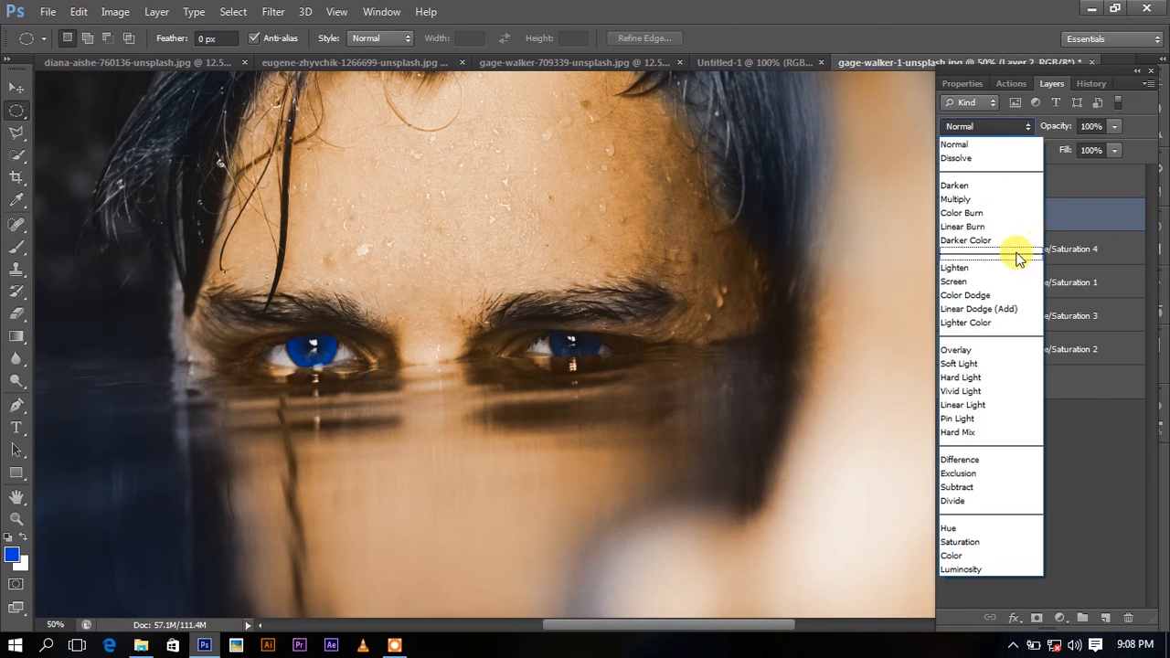
click(996, 267)
click(1108, 127)
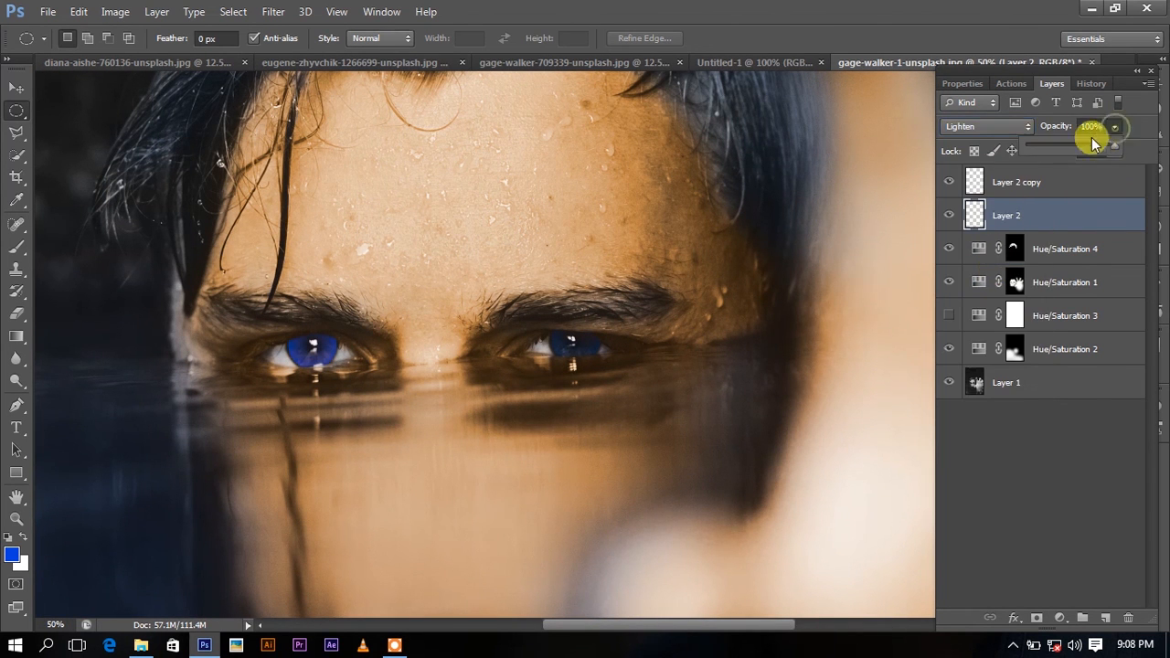
Set Layer 2 copy to the Lighten blend mode at 49% opacity to match the other iris
click(1044, 183)
click(1014, 126)
click(954, 144)
drag(1115, 126, 1119, 148)
click(973, 128)
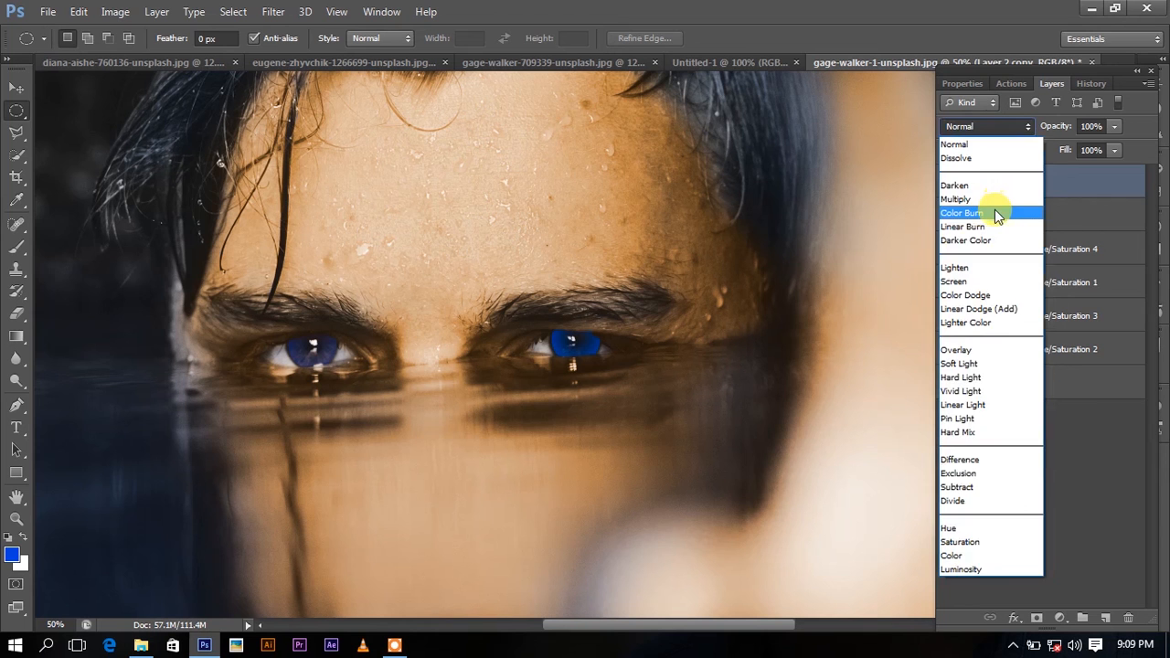
click(996, 265)
click(1080, 211)
click(1088, 184)
click(1115, 127)
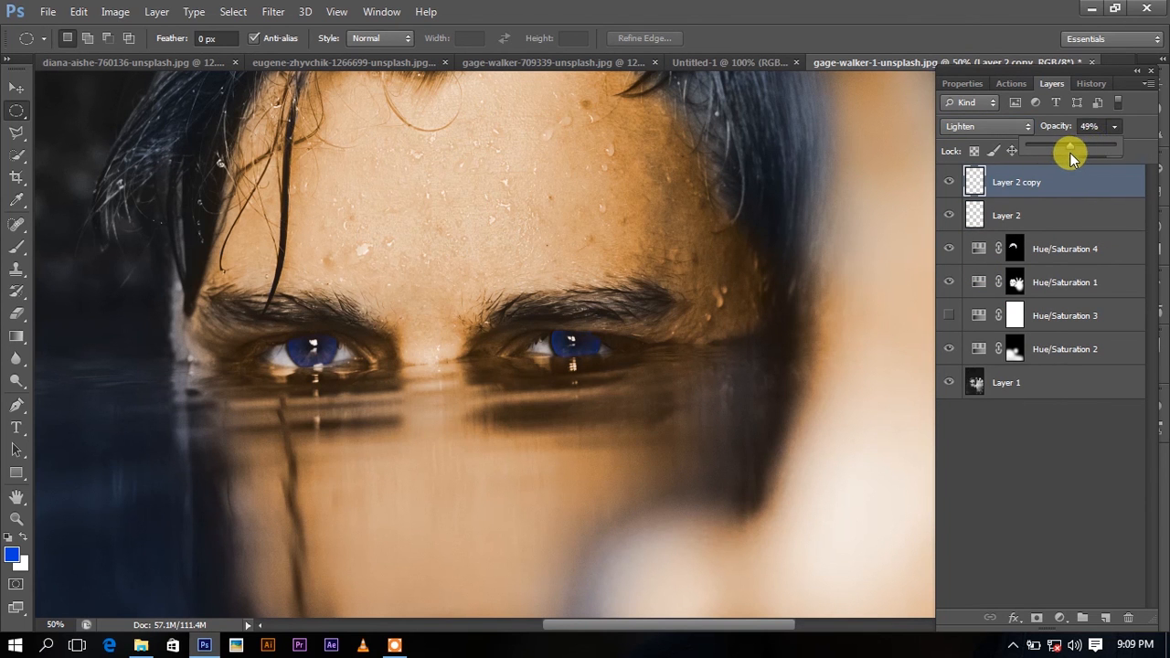
key(ctrl+0)
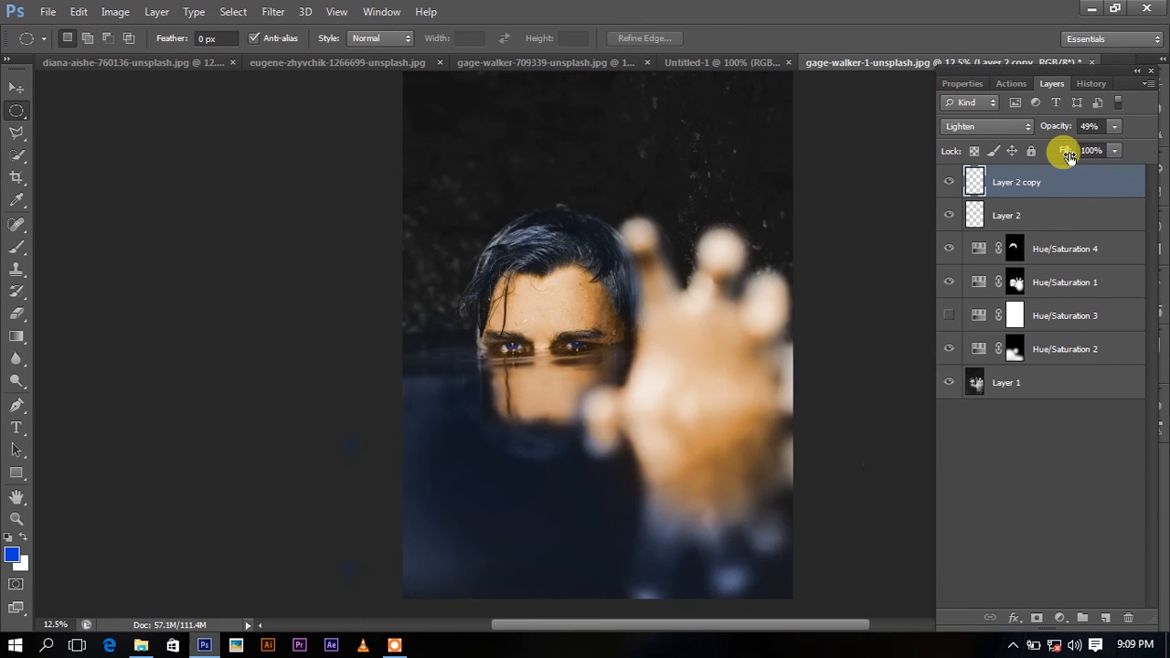
key(ctrl+minus)
key(ctrl+plus)
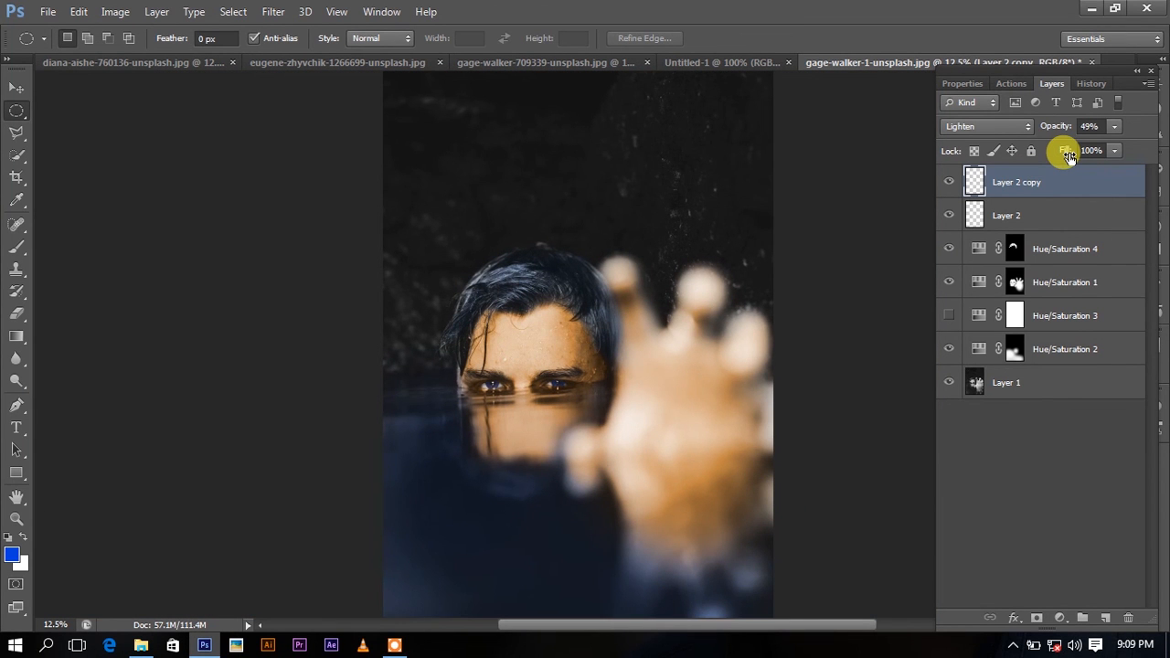
click(16, 87)
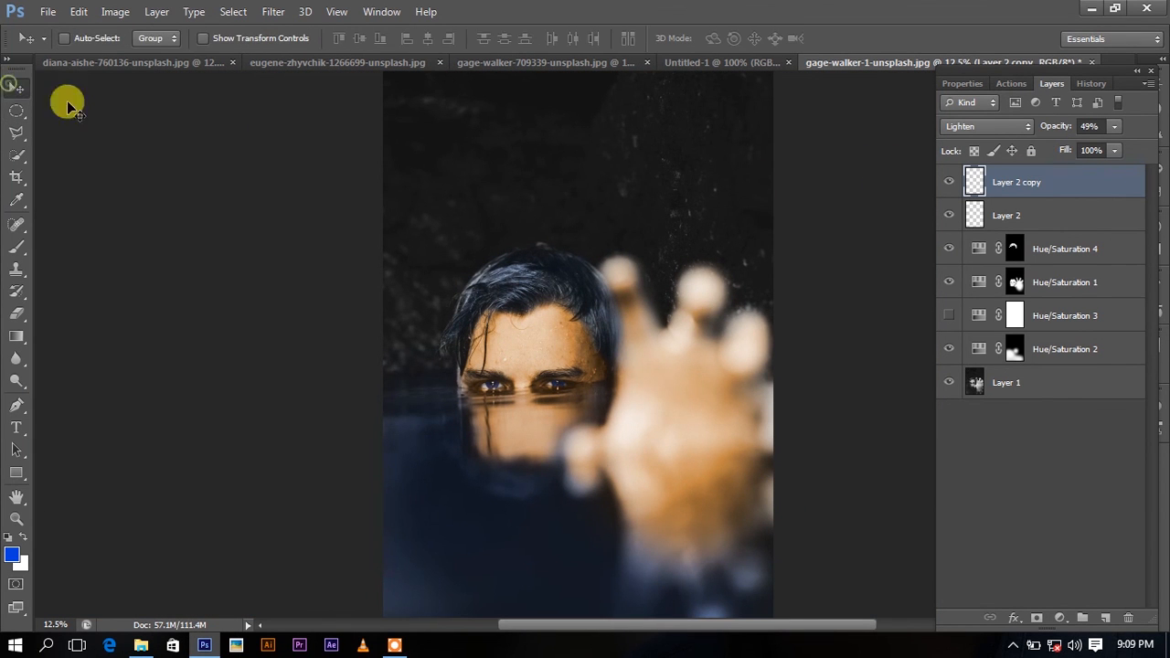
click(1090, 8)
right_click(842, 199)
click(881, 251)
click(1012, 645)
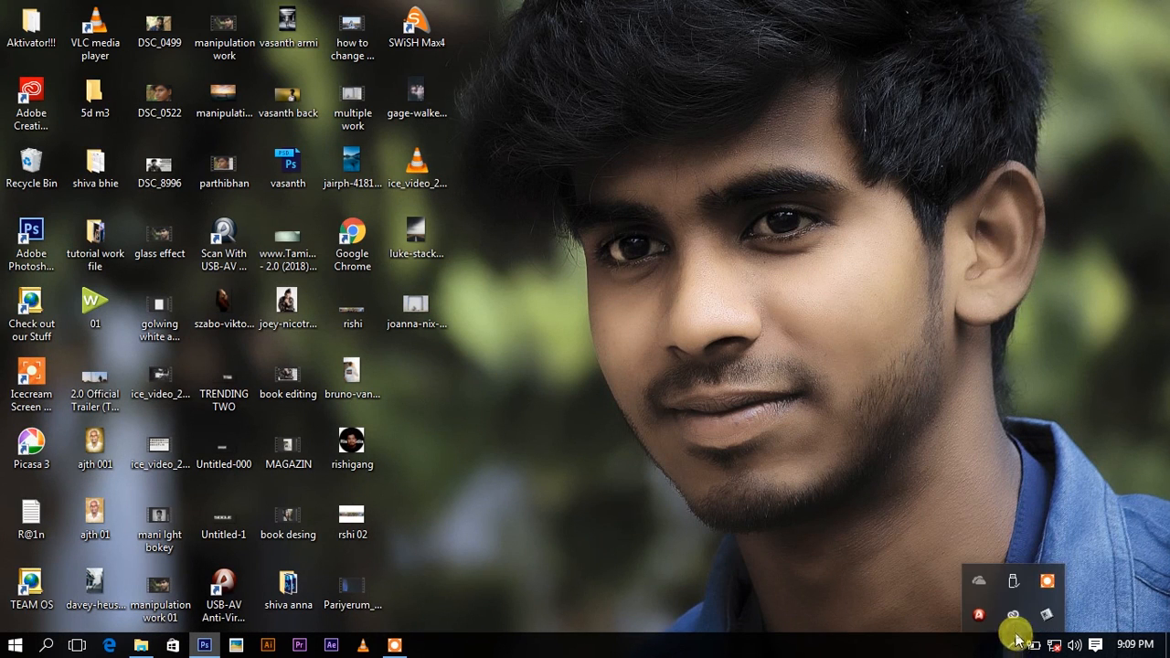
click(1047, 581)
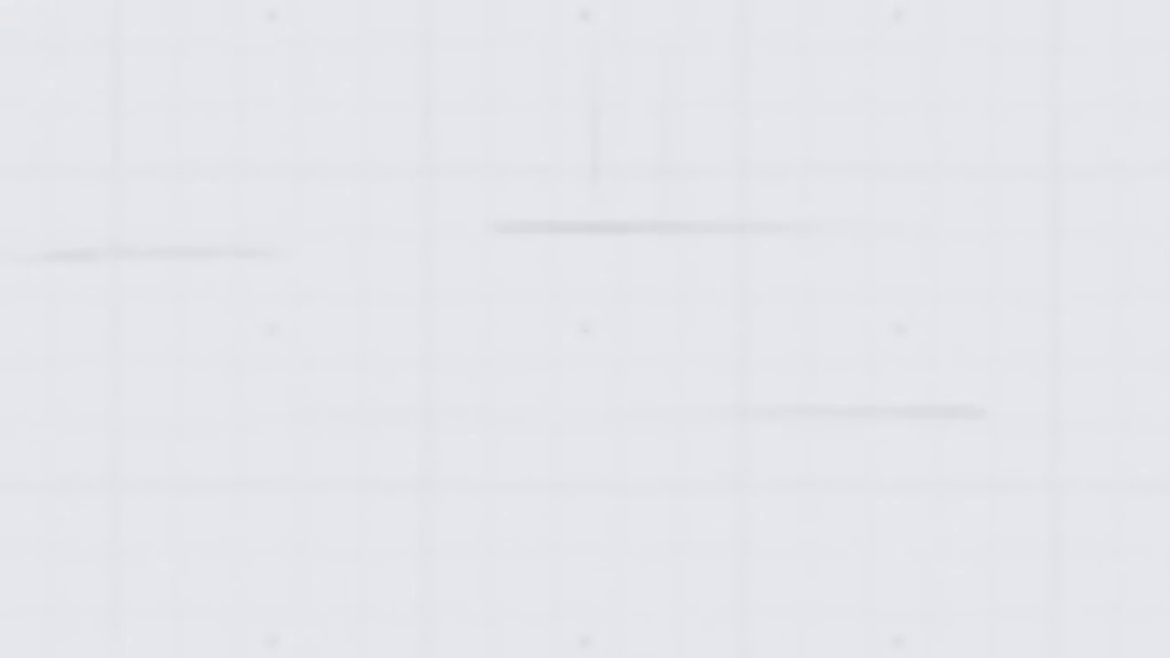